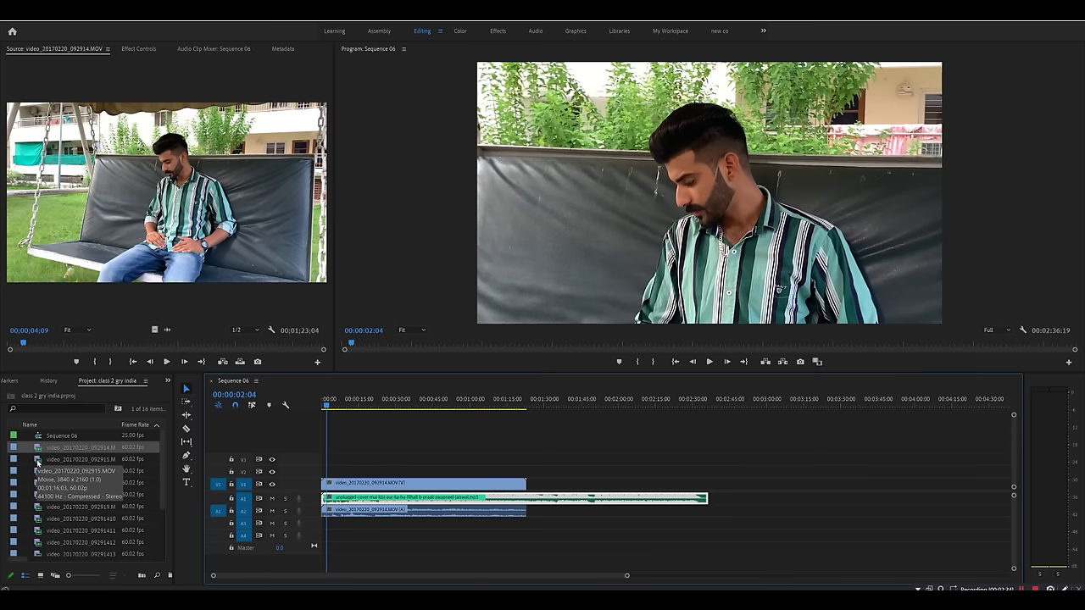
Place video_20170220_092915.MOV on V2 and video_20170220_092916.MOV on V3, both at the start of the sequence
{"action": "left_click_drag", "start_coordinate": [37, 462], "coordinate": [325, 525]}
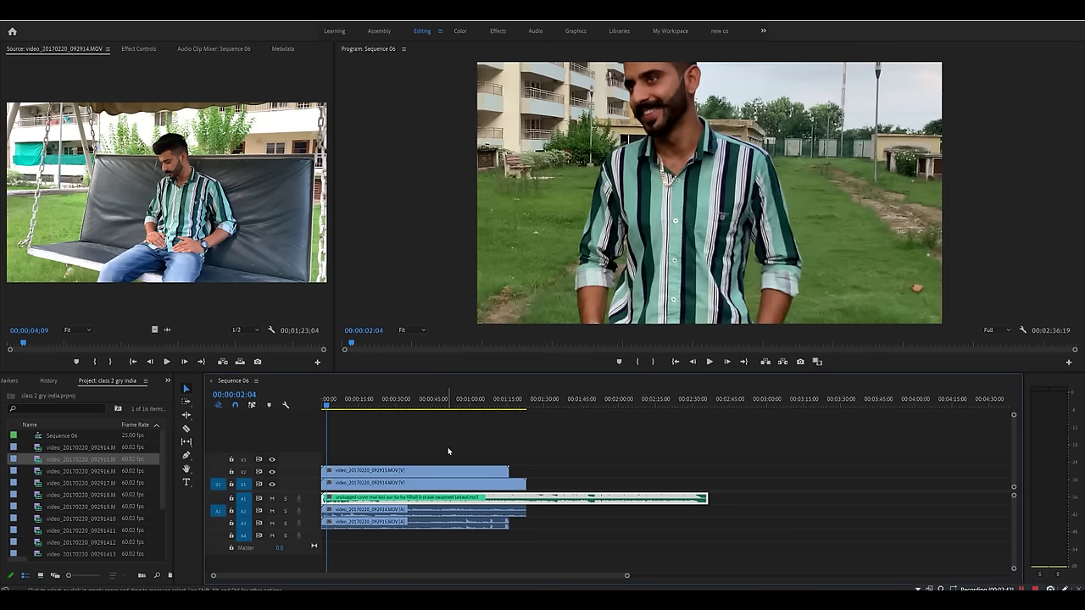
{"action": "left_click", "coordinate": [36, 473]}
{"action": "scroll", "coordinate": [40, 457], "scroll_direction": "down", "scroll_amount": 2}
{"action": "left_click_drag", "start_coordinate": [49, 458], "coordinate": [337, 458]}
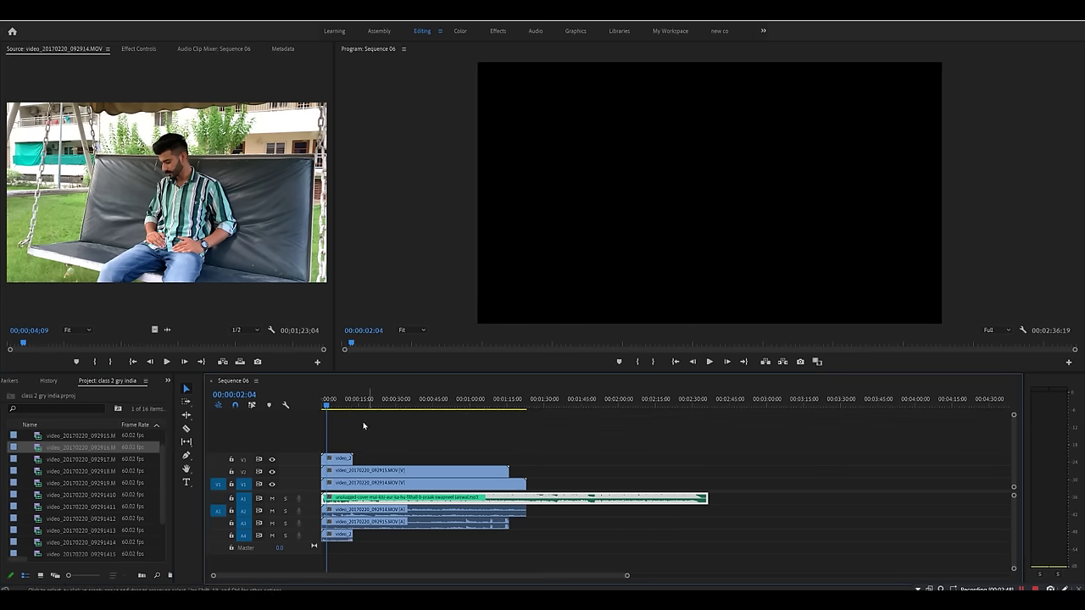
{"action": "left_click_drag", "start_coordinate": [330, 404], "coordinate": [324, 403]}
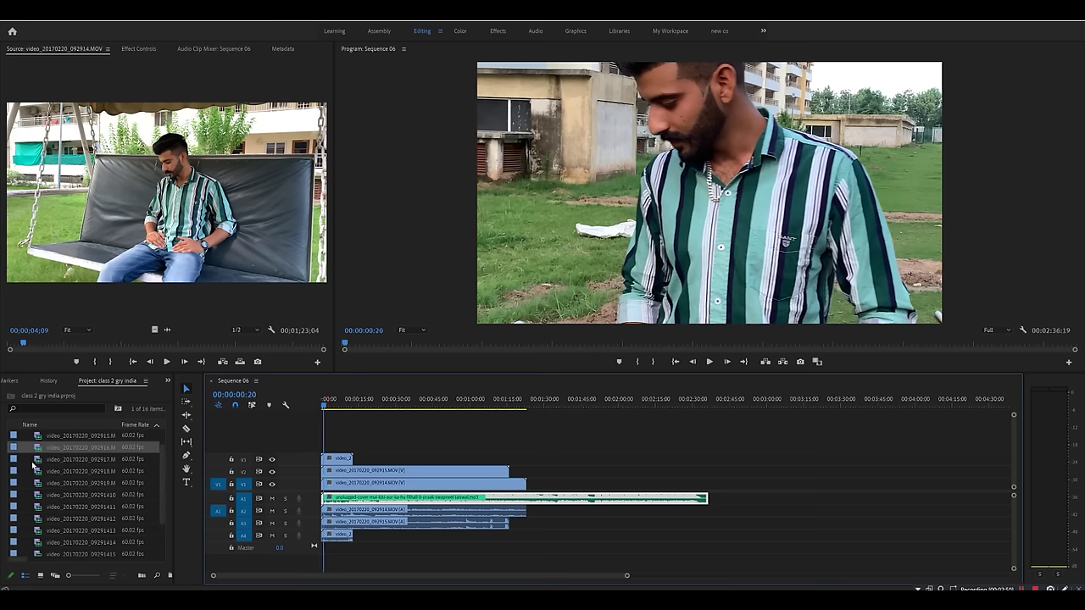
Preview video_20170220_092917.MOV and place it at the sequence start on V3, overwriting the short clip there
{"action": "double_click", "coordinate": [41, 460]}
{"action": "key", "text": "space"}
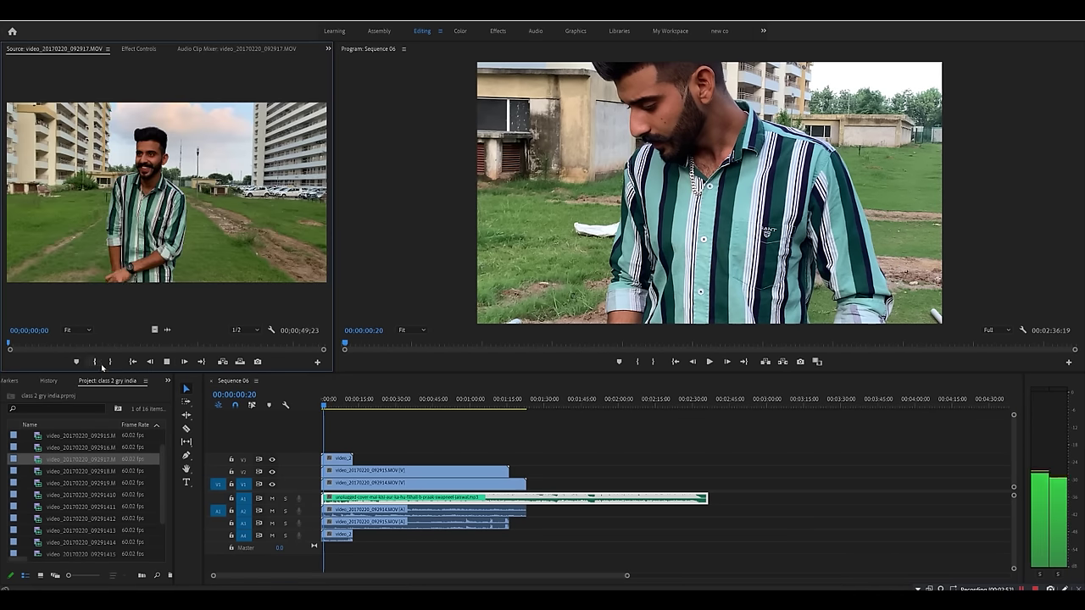
{"action": "left_click", "coordinate": [135, 344]}
{"action": "left_click_drag", "start_coordinate": [136, 344], "coordinate": [174, 344]}
{"action": "left_click_drag", "start_coordinate": [45, 460], "coordinate": [320, 539]}
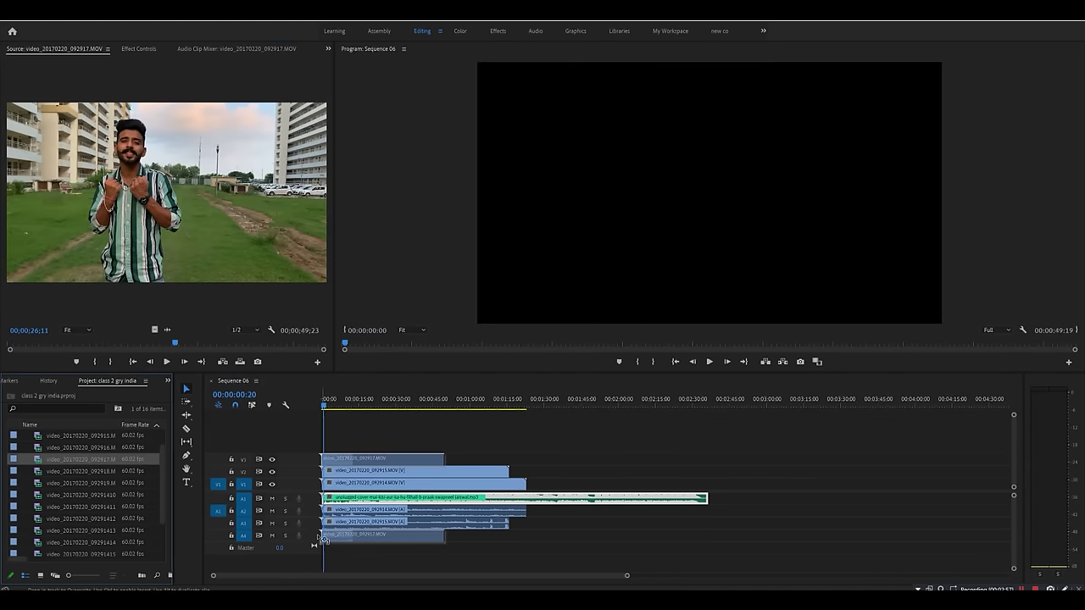
Preview video_20170220_092918.MOV and place it at the sequence start on a new video track V4
{"action": "double_click", "coordinate": [38, 472]}
{"action": "key", "text": "space"}
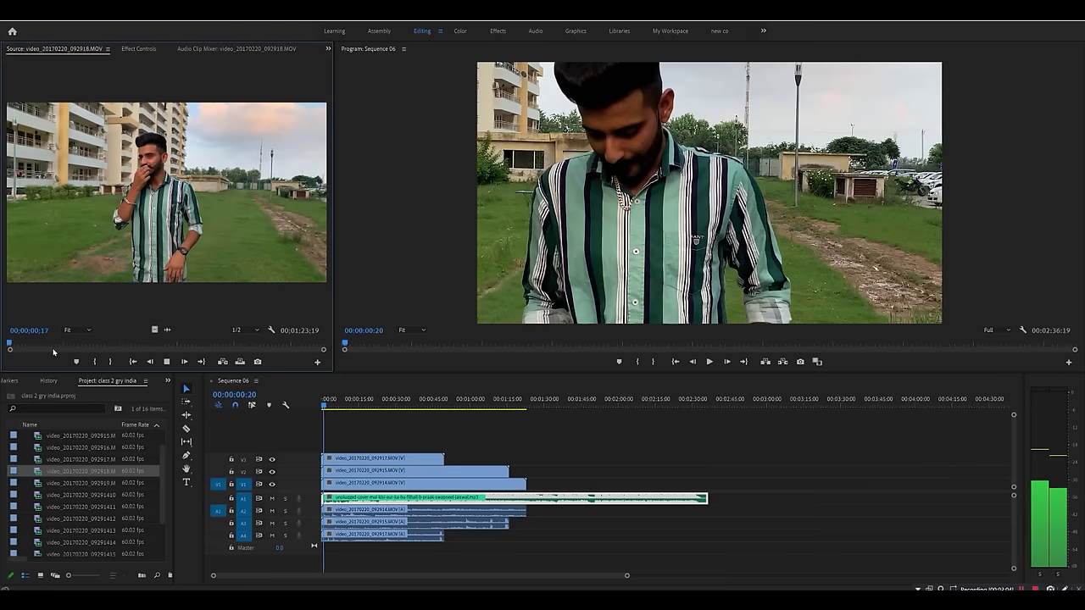
{"action": "key", "text": "space"}
{"action": "left_click_drag", "start_coordinate": [38, 473], "coordinate": [308, 448]}
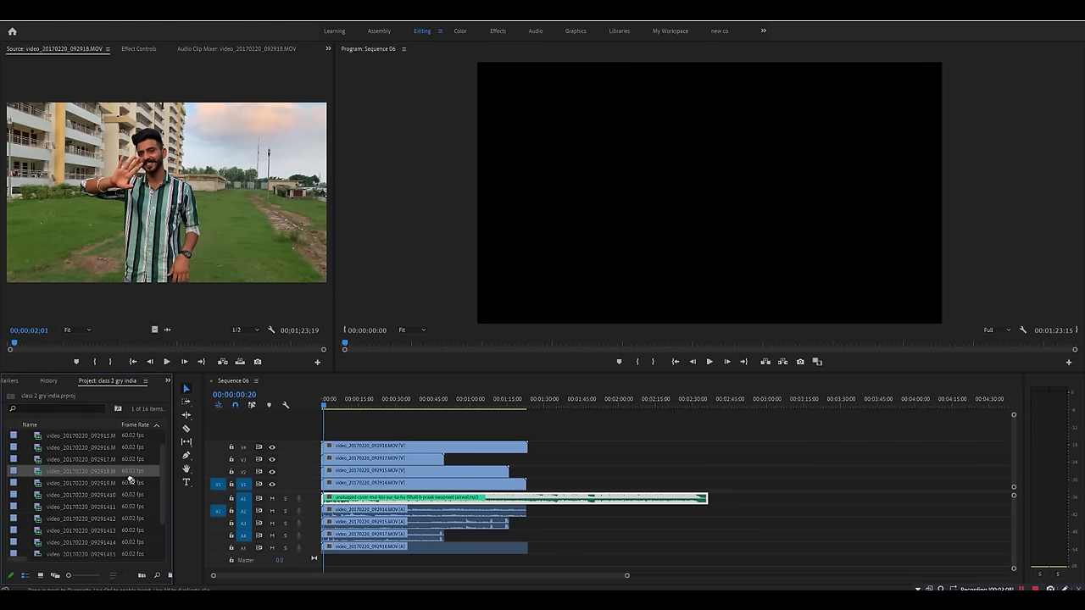
Preview video_20170220_092919.MOV, place it at the sequence start on a new track V5, and reduce the audio track heights
{"action": "double_click", "coordinate": [38, 483]}
{"action": "left_click", "coordinate": [60, 344]}
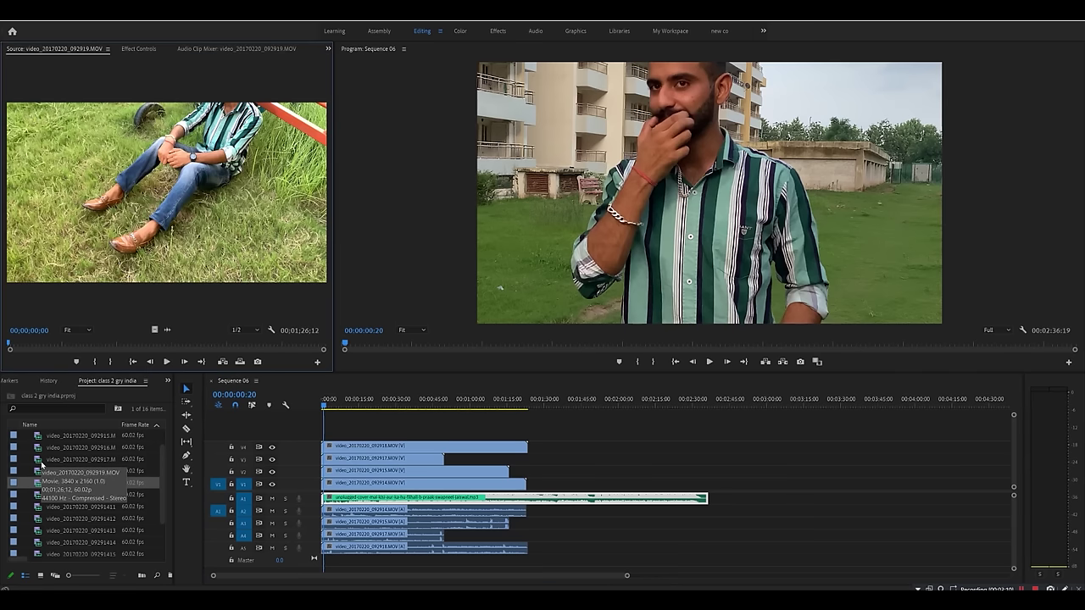
{"action": "key", "text": "space"}
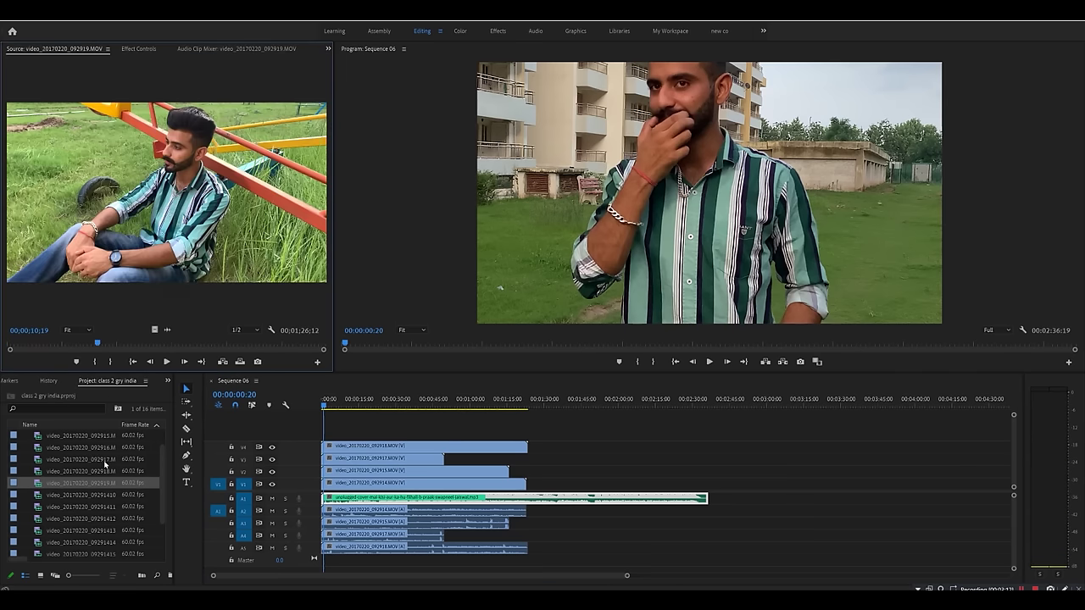
{"action": "left_click_drag", "start_coordinate": [40, 485], "coordinate": [308, 443]}
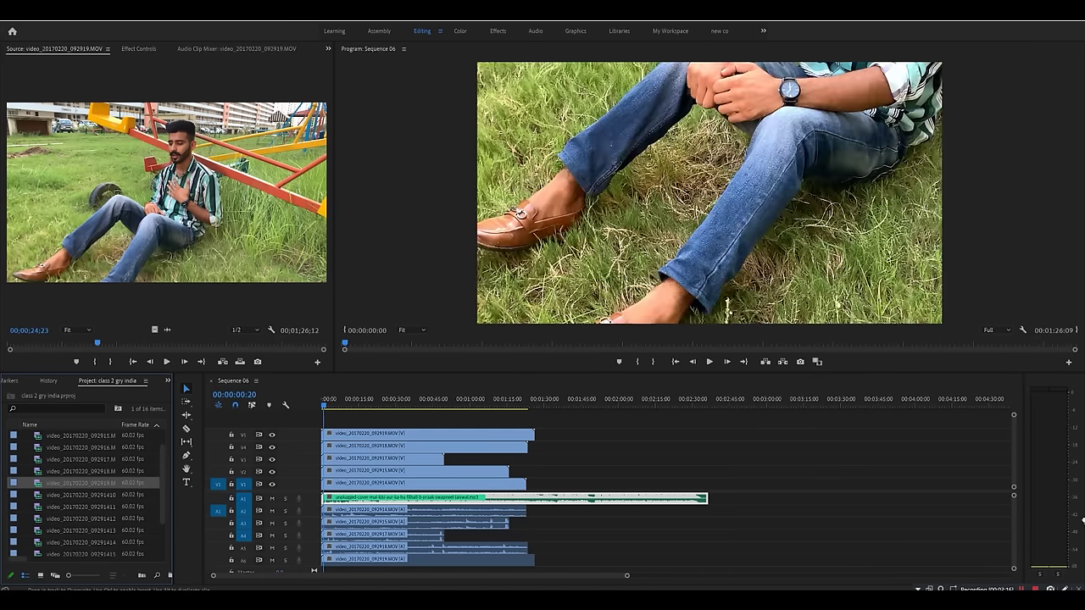
{"action": "left_click_drag", "start_coordinate": [1015, 574], "coordinate": [1015, 572]}
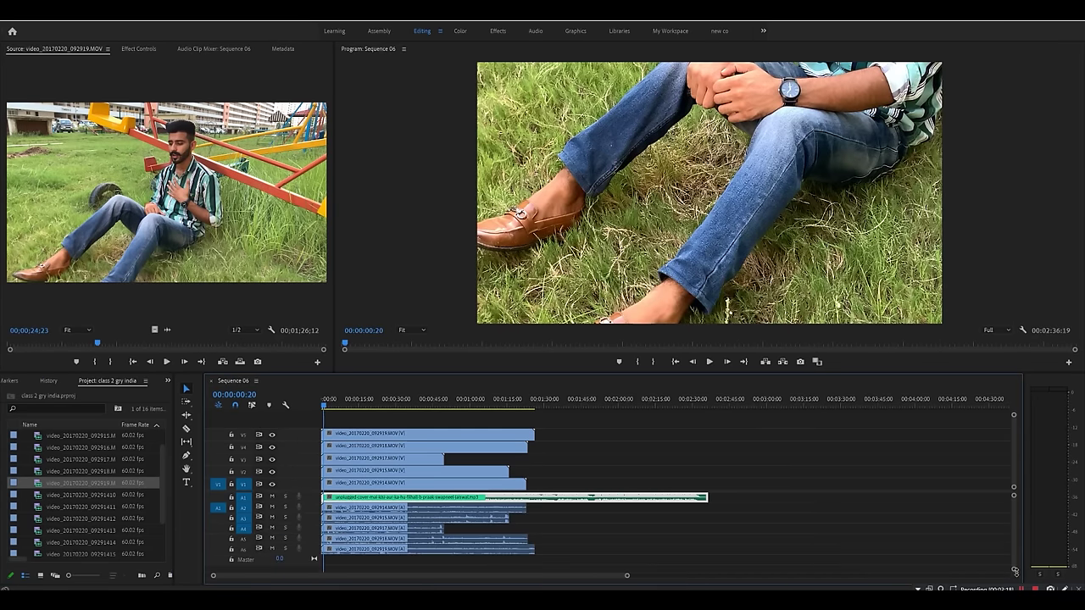
Preview video_20170220_09291410.MOV and video_20170220_09291411.MOV as source clips, and reopen video_20170220_092914.MOV
{"action": "double_click", "coordinate": [44, 493]}
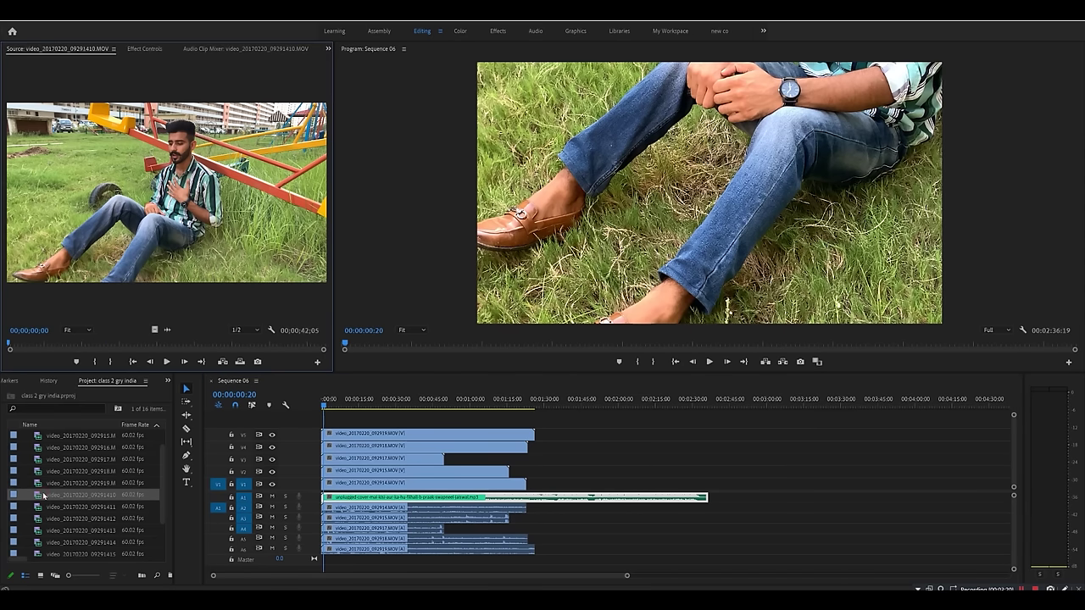
{"action": "left_click_drag", "start_coordinate": [72, 346], "coordinate": [195, 346]}
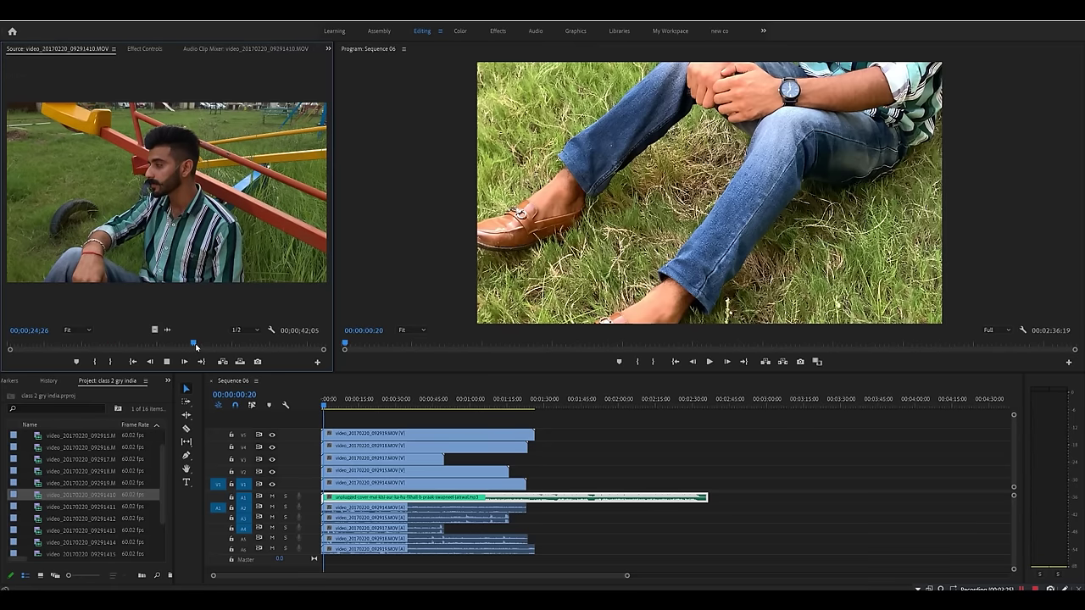
{"action": "key", "text": "space"}
{"action": "double_click", "coordinate": [40, 504]}
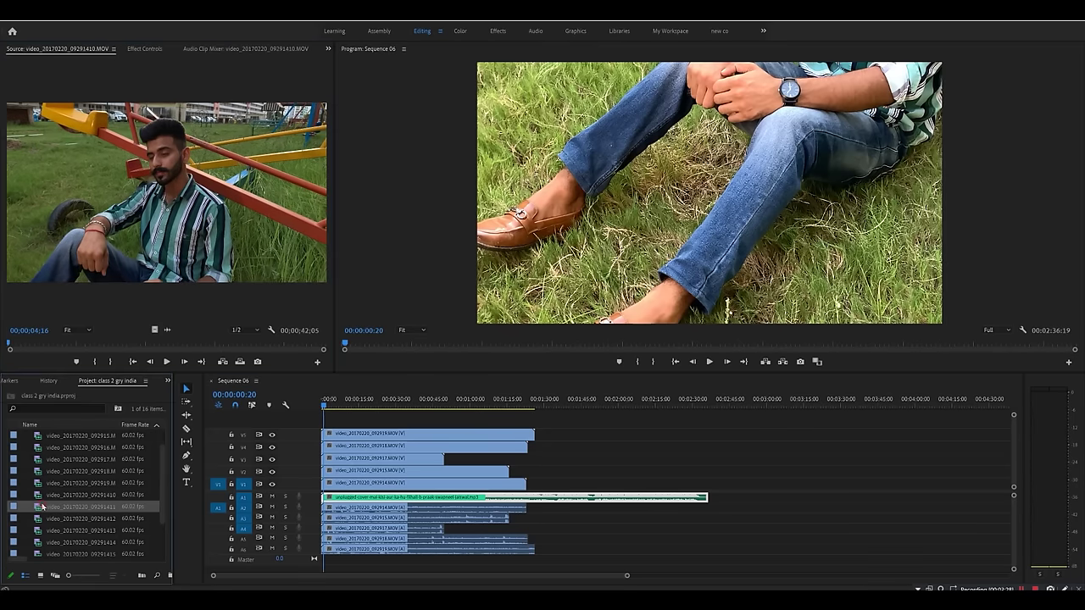
{"action": "scroll", "coordinate": [42, 501], "scroll_direction": "down", "scroll_amount": 1}
{"action": "key", "text": "space"}
{"action": "key", "text": "space"}
{"action": "left_click", "coordinate": [352, 403]}
{"action": "scroll", "coordinate": [109, 465], "scroll_direction": "up", "scroll_amount": 3}
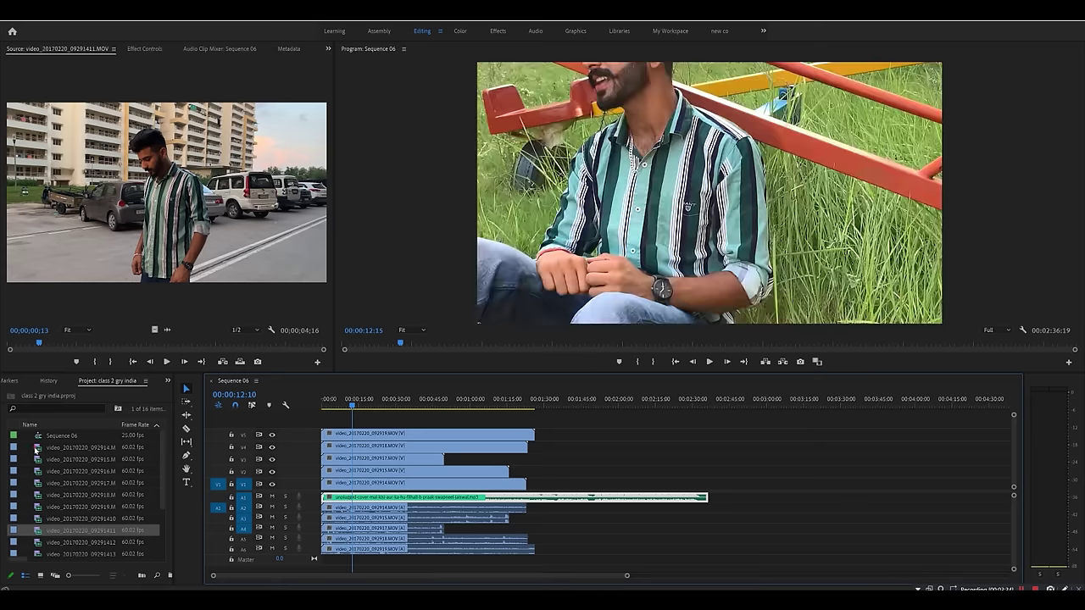
{"action": "left_click", "coordinate": [37, 449]}
Synchronize all video clips and the song in the sequence by Audio, with the track channel set to Mix Down
{"action": "left_click_drag", "start_coordinate": [386, 424], "coordinate": [354, 555]}
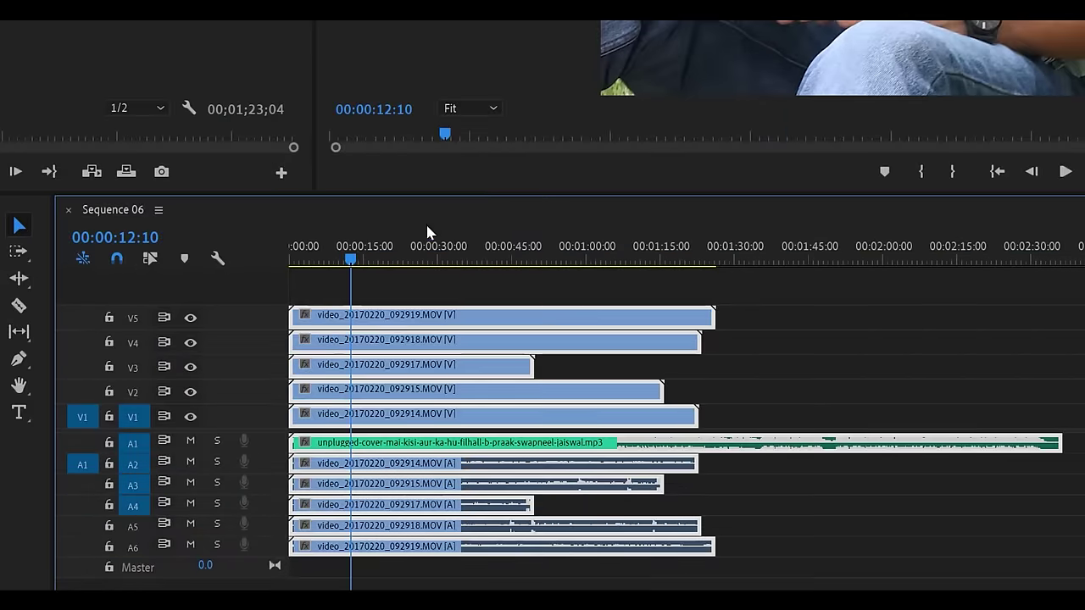
{"action": "left_click_drag", "start_coordinate": [425, 276], "coordinate": [347, 551]}
{"action": "right_click", "coordinate": [392, 514]}
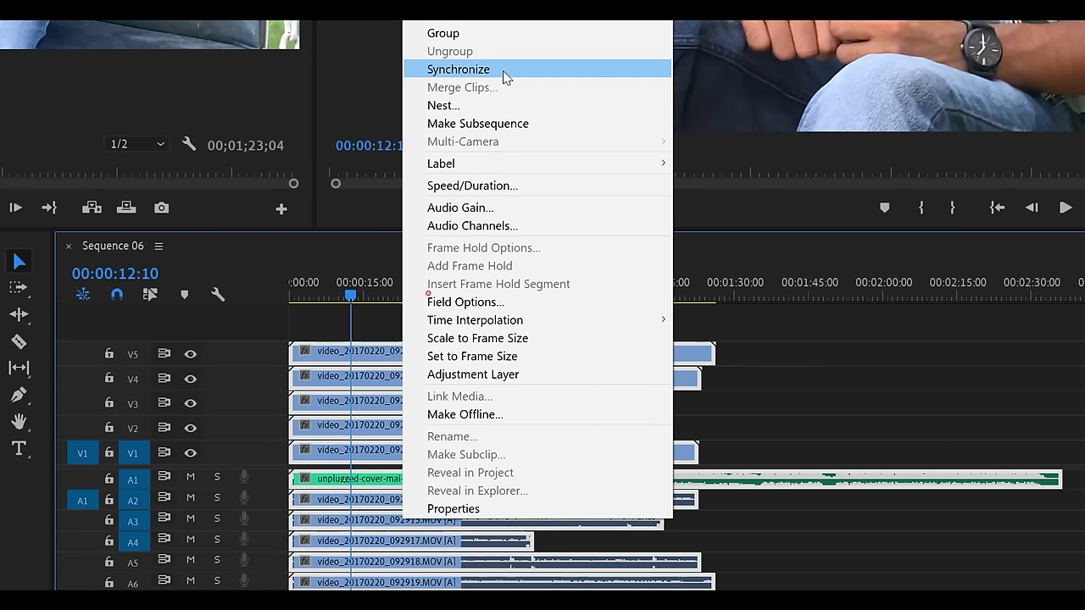
{"action": "left_click", "coordinate": [506, 76]}
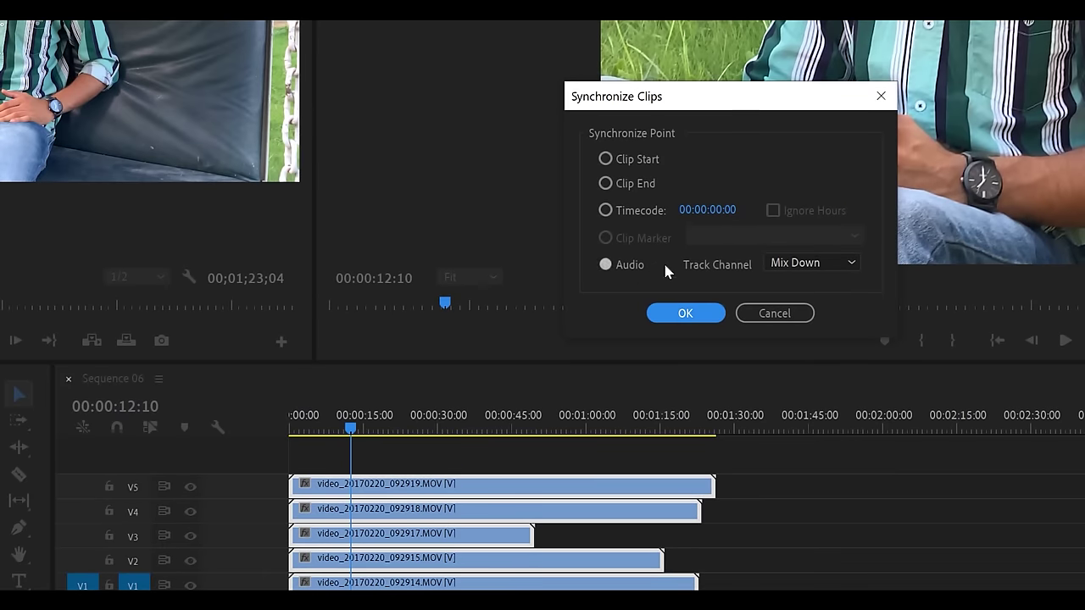
{"action": "left_click", "coordinate": [839, 263]}
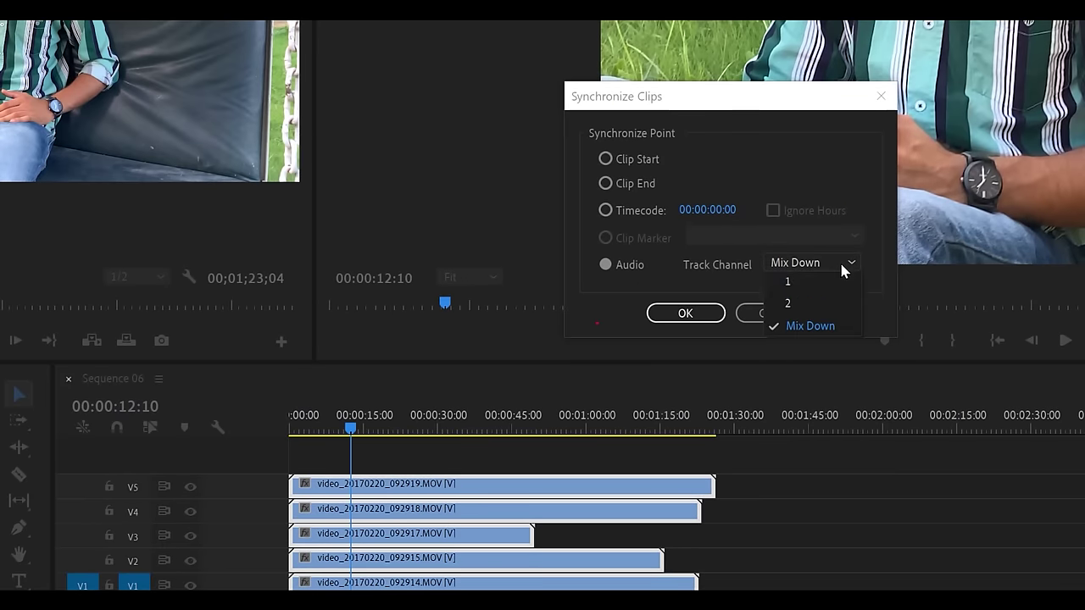
{"action": "left_click", "coordinate": [812, 326]}
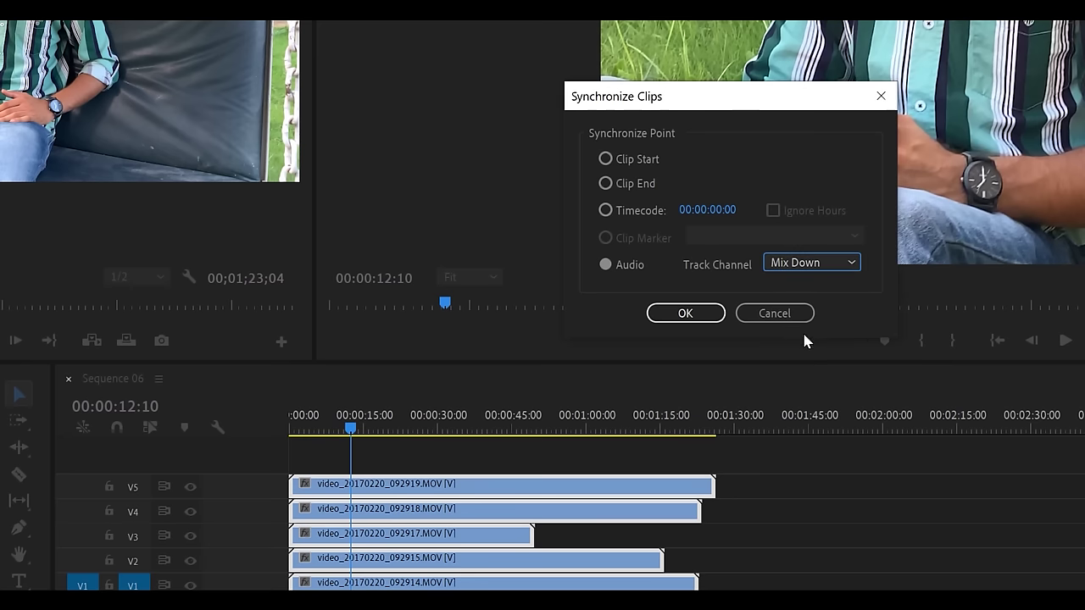
{"action": "left_click", "coordinate": [686, 313]}
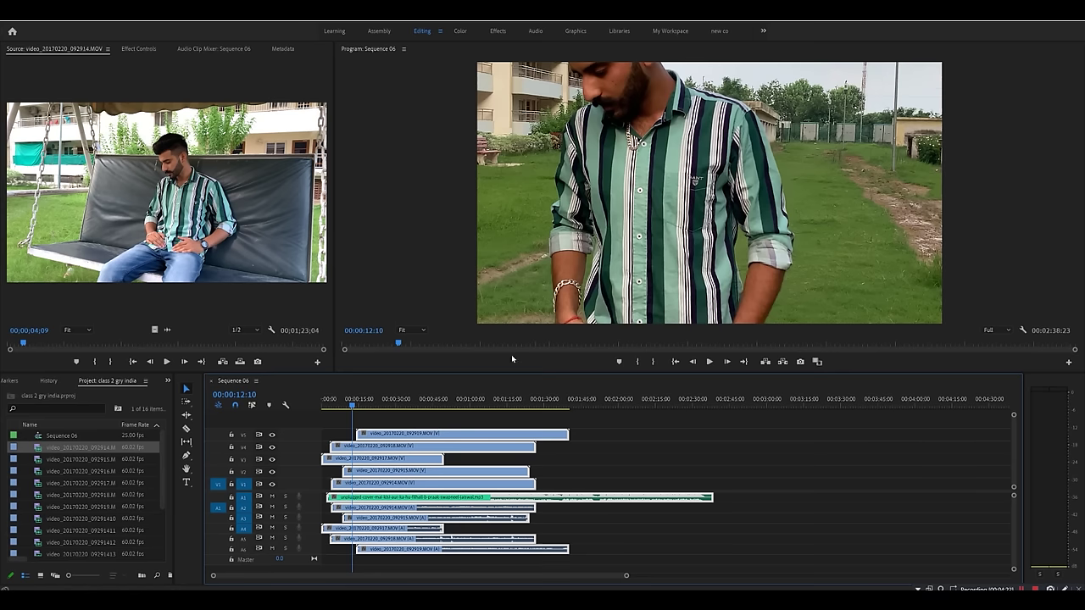
Delete the camera audio of all five video clips, keeping only the song's audio
{"action": "left_click", "coordinate": [475, 419]}
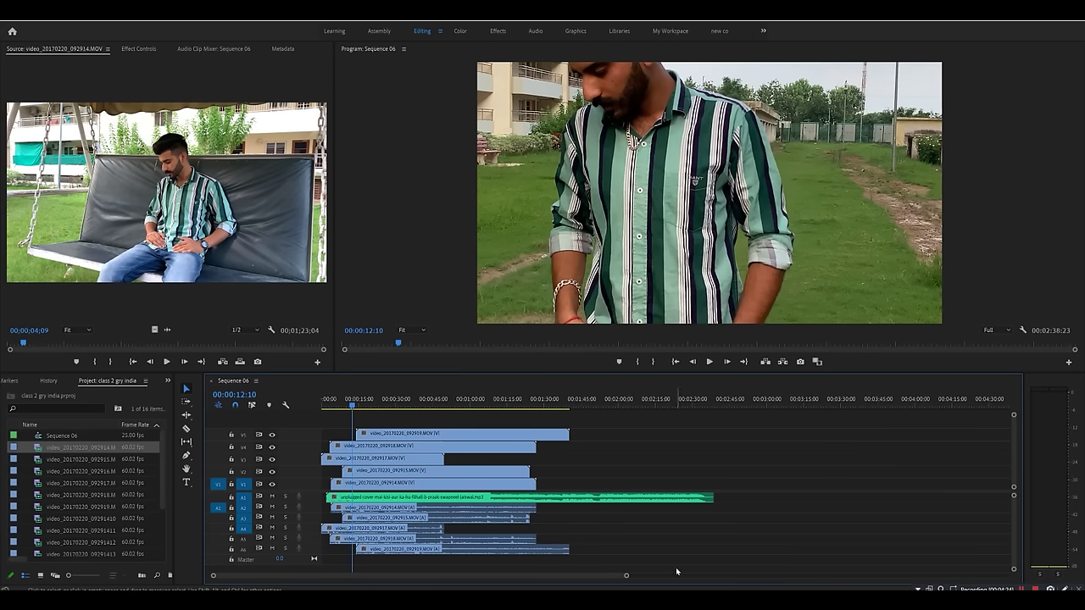
{"action": "left_click_drag", "start_coordinate": [598, 564], "coordinate": [376, 513]}
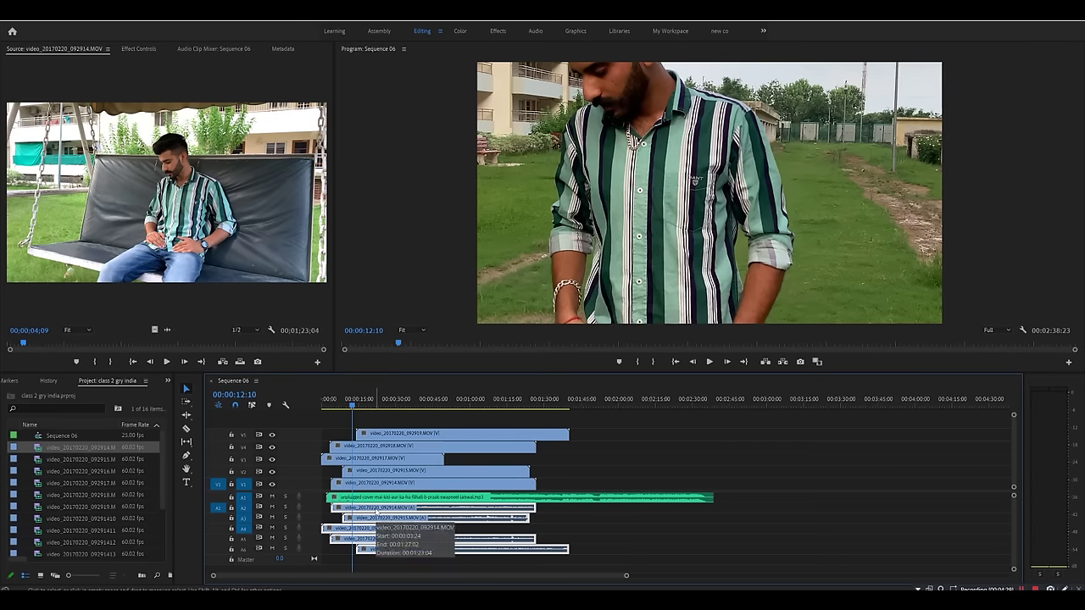
{"action": "key", "text": "Delete"}
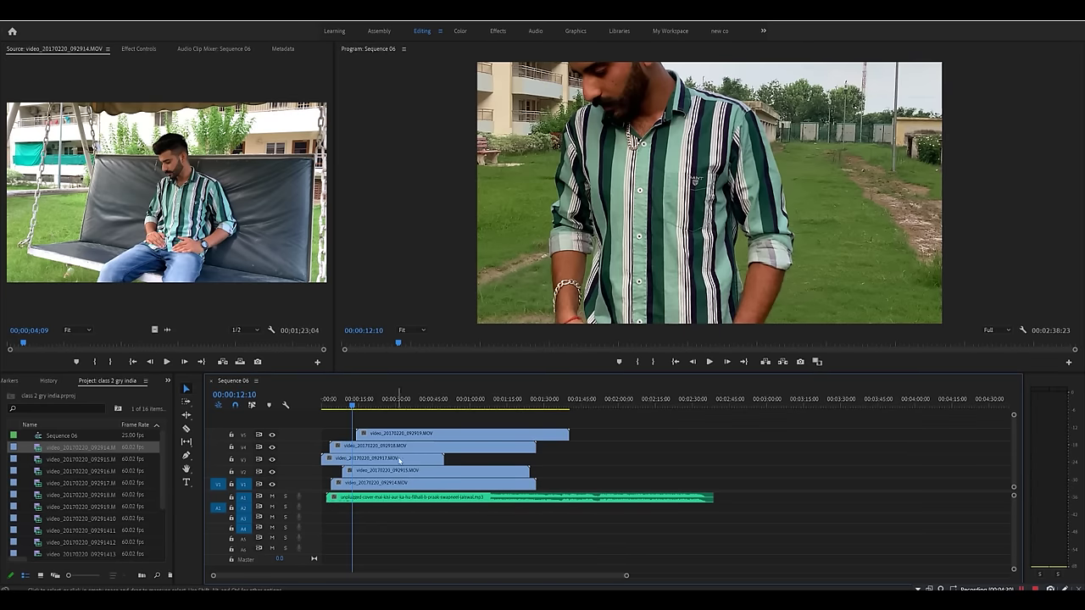
Apply Set to Frame Size to the five stacked video clips
{"action": "left_click_drag", "start_coordinate": [405, 422], "coordinate": [389, 489]}
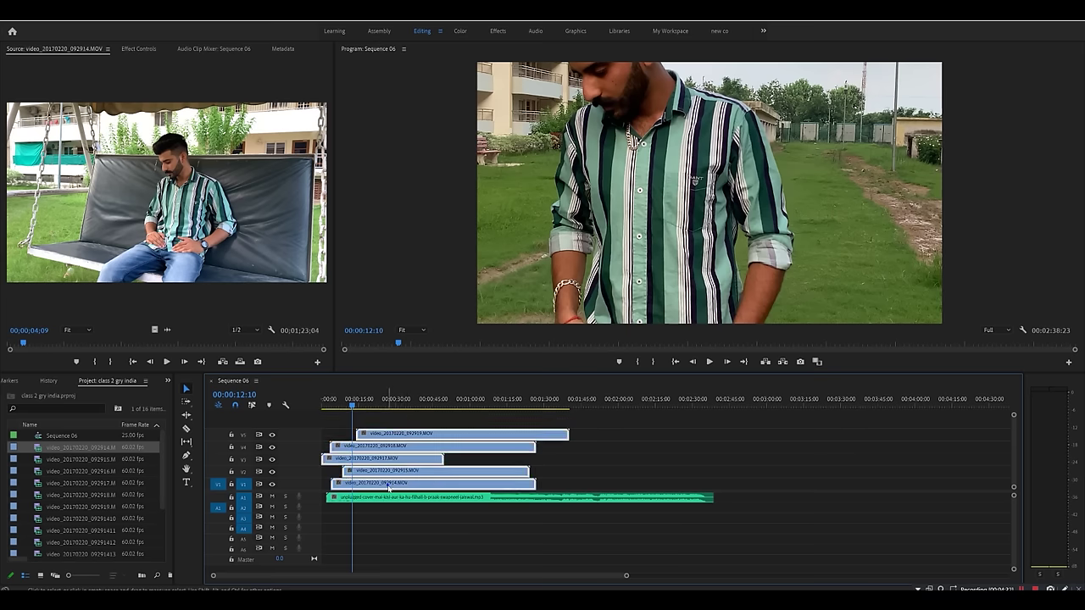
{"action": "right_click", "coordinate": [389, 489]}
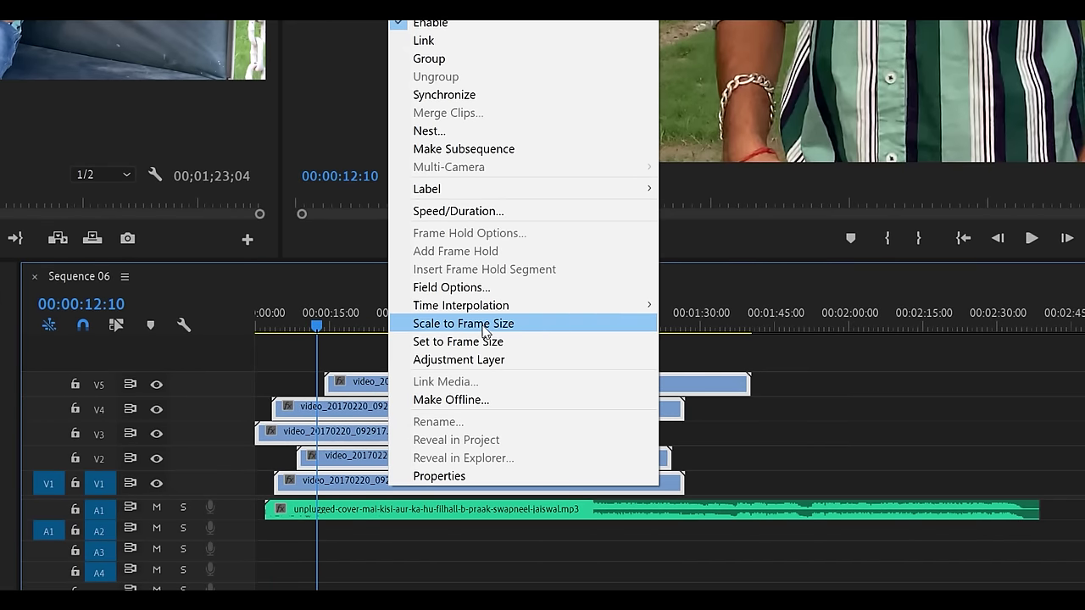
{"action": "left_click", "coordinate": [489, 347]}
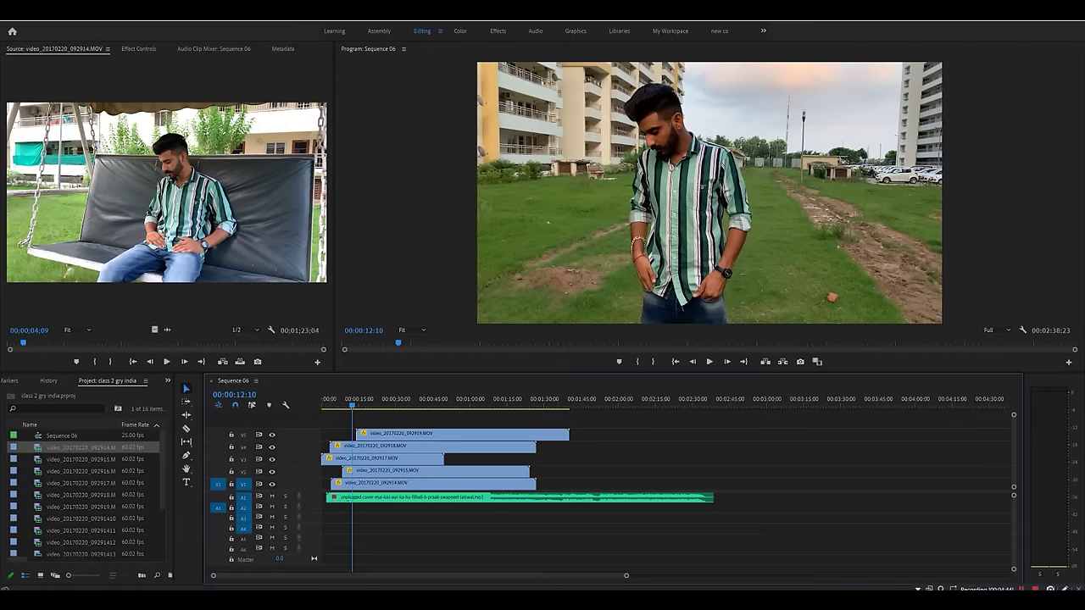
Play through the synced sequence, cut all five video clips at 00:00:18:14 and delete the parts before the cut
{"action": "left_click_drag", "start_coordinate": [626, 578], "coordinate": [376, 578]}
{"action": "key", "text": "space"}
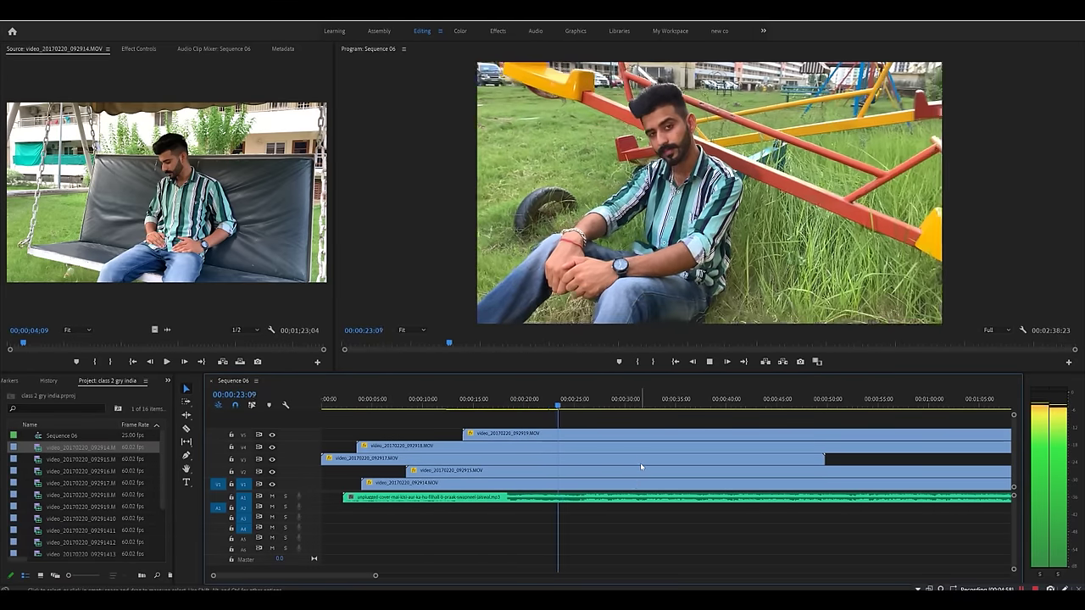
{"action": "left_click", "coordinate": [506, 403]}
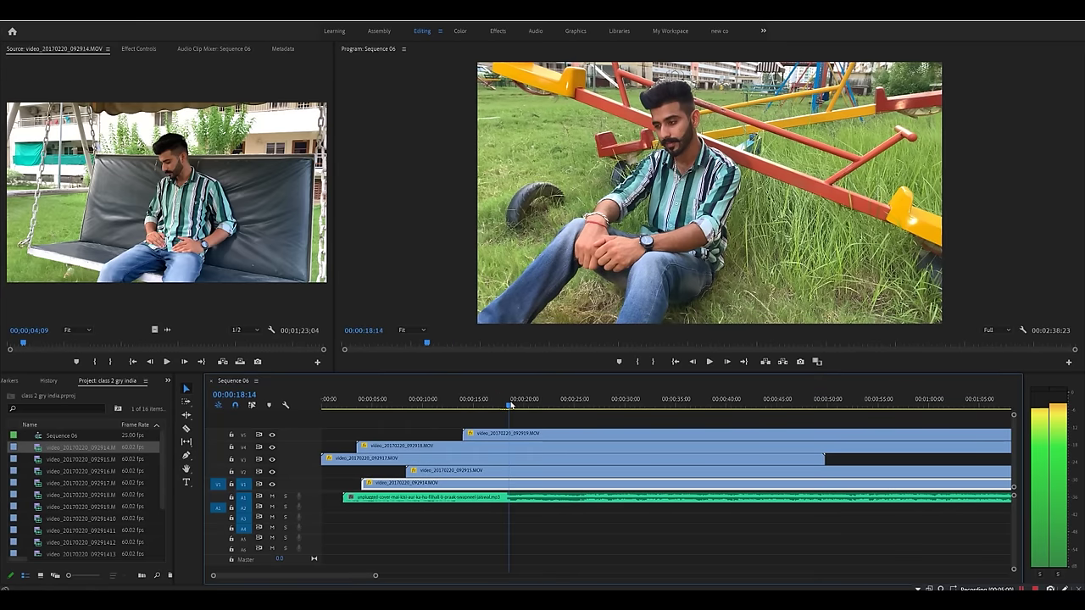
{"action": "left_click_drag", "start_coordinate": [485, 416], "coordinate": [473, 486]}
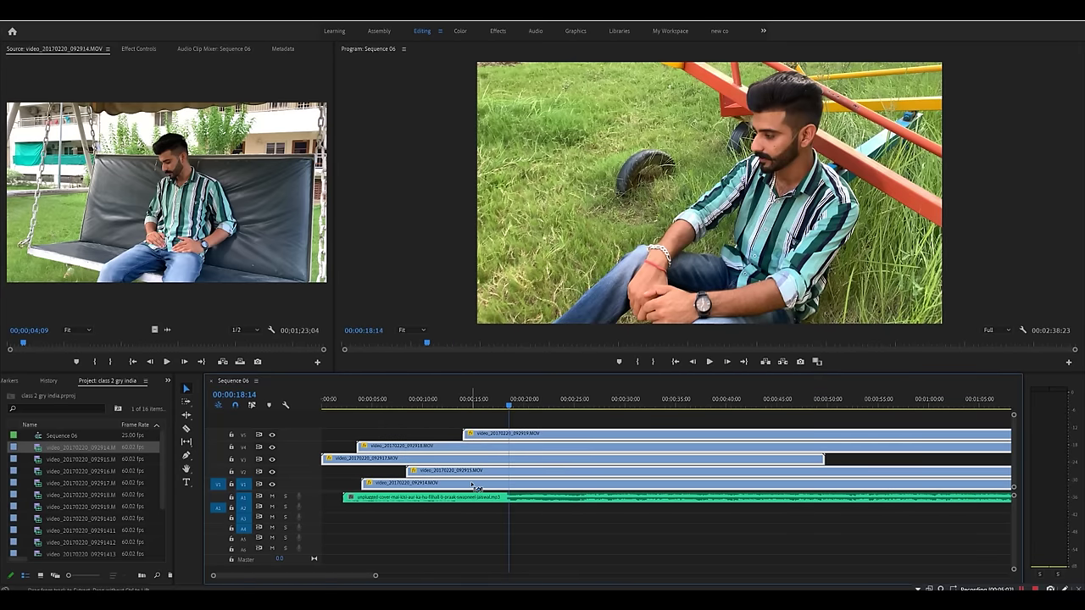
{"action": "key", "text": "ctrl+k"}
{"action": "key", "text": "Delete"}
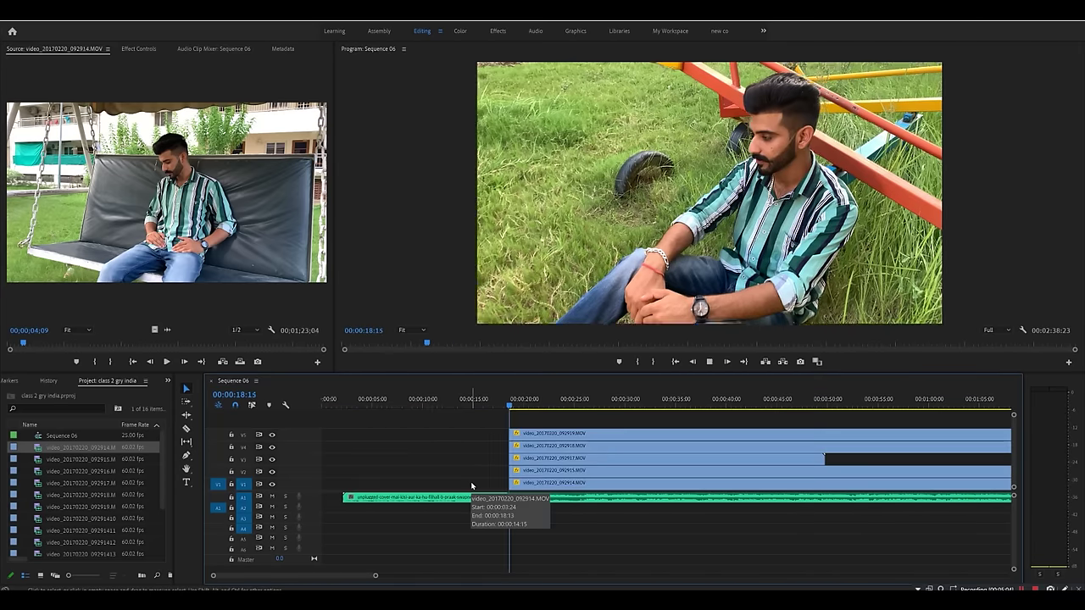
Play through the sequence to 00:00:25:11 and cut the V5 clip video_20170220_092919.MOV there with the Razor tool
{"action": "key", "text": "space"}
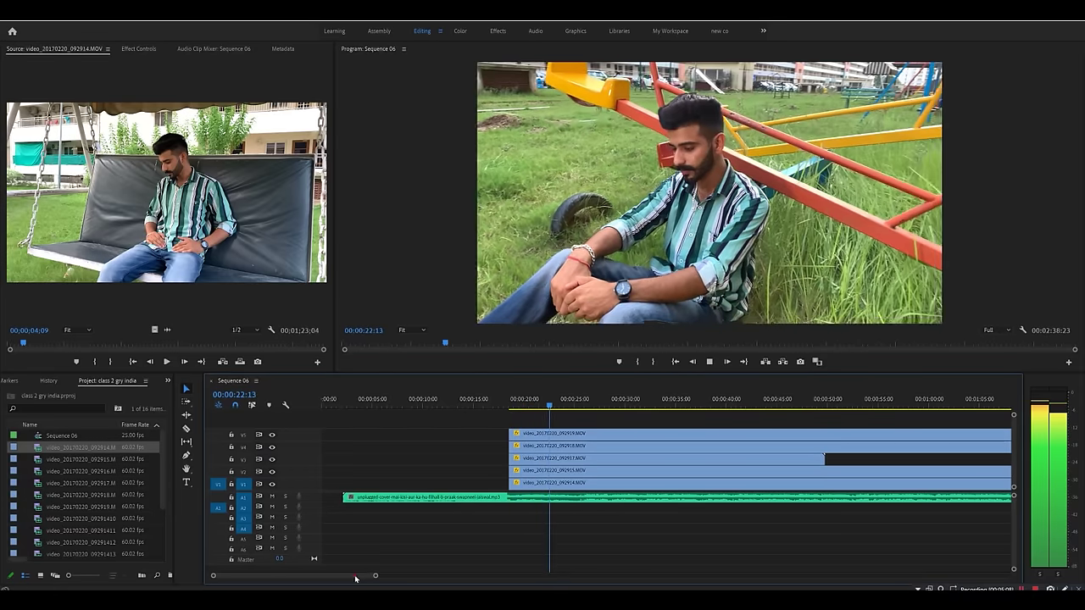
{"action": "left_click_drag", "start_coordinate": [355, 579], "coordinate": [364, 579]}
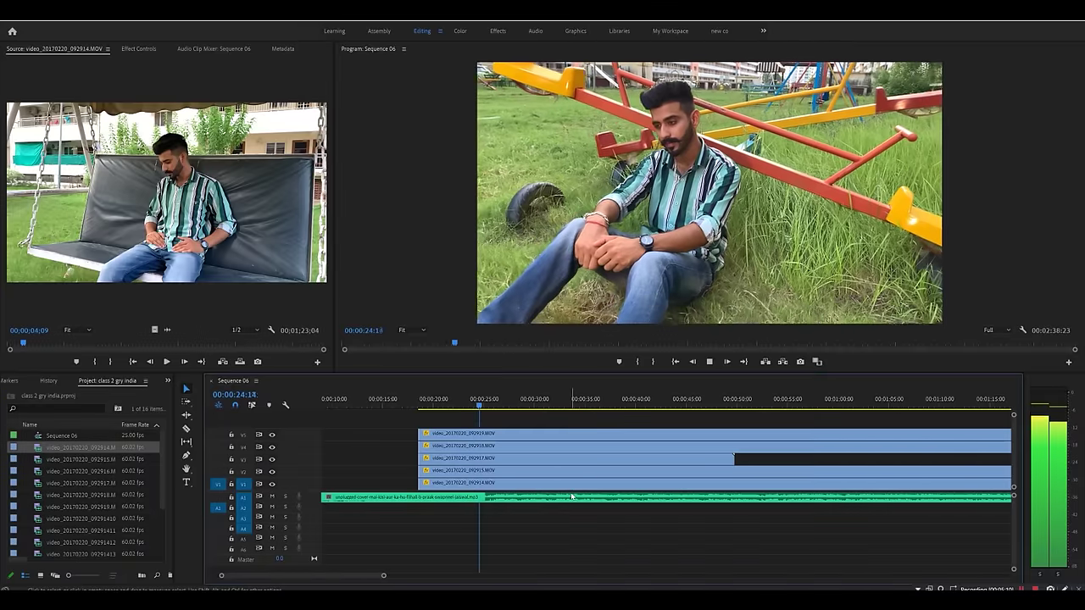
{"action": "key", "text": "space"}
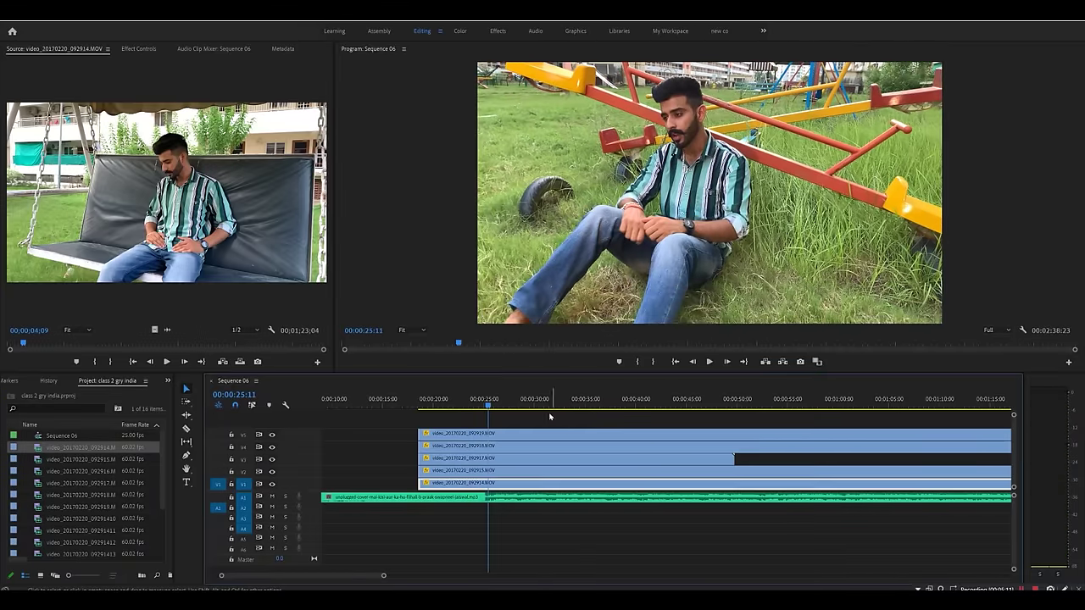
{"action": "left_click", "coordinate": [506, 434]}
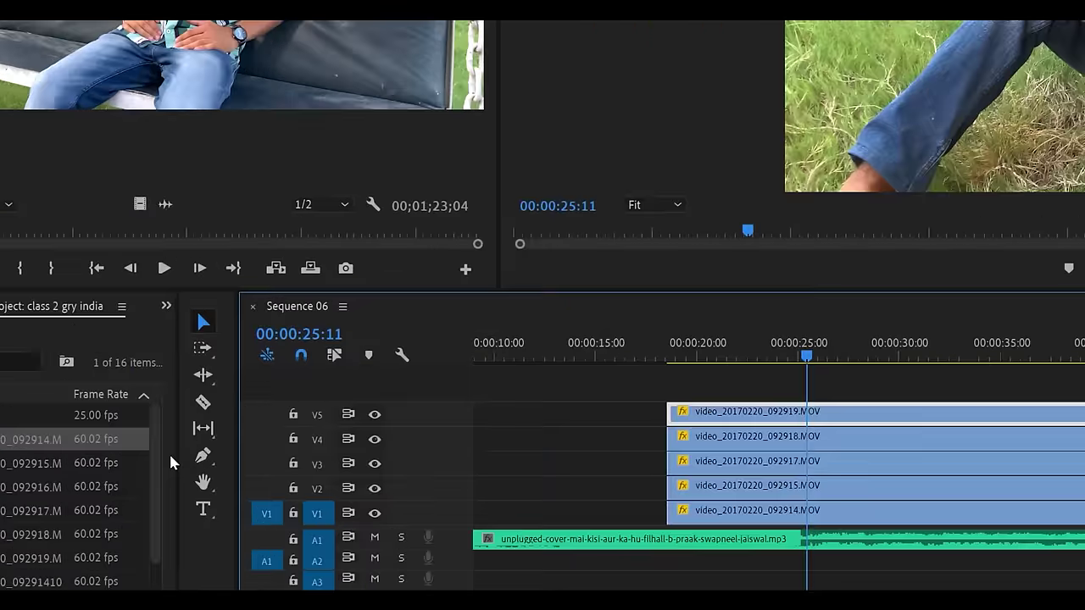
{"action": "left_click", "coordinate": [186, 429]}
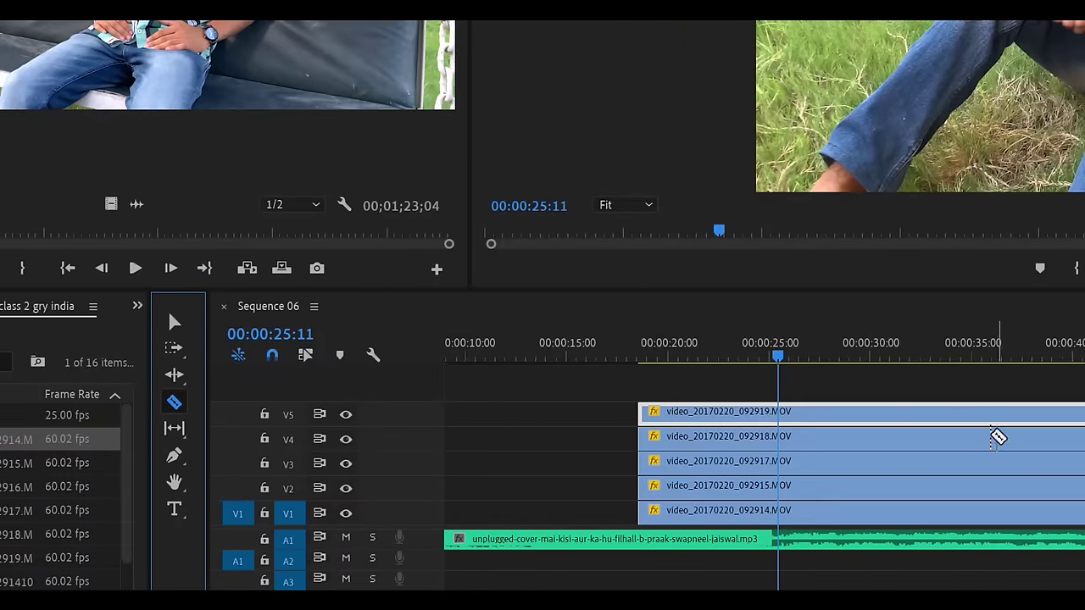
{"action": "left_click", "coordinate": [785, 412]}
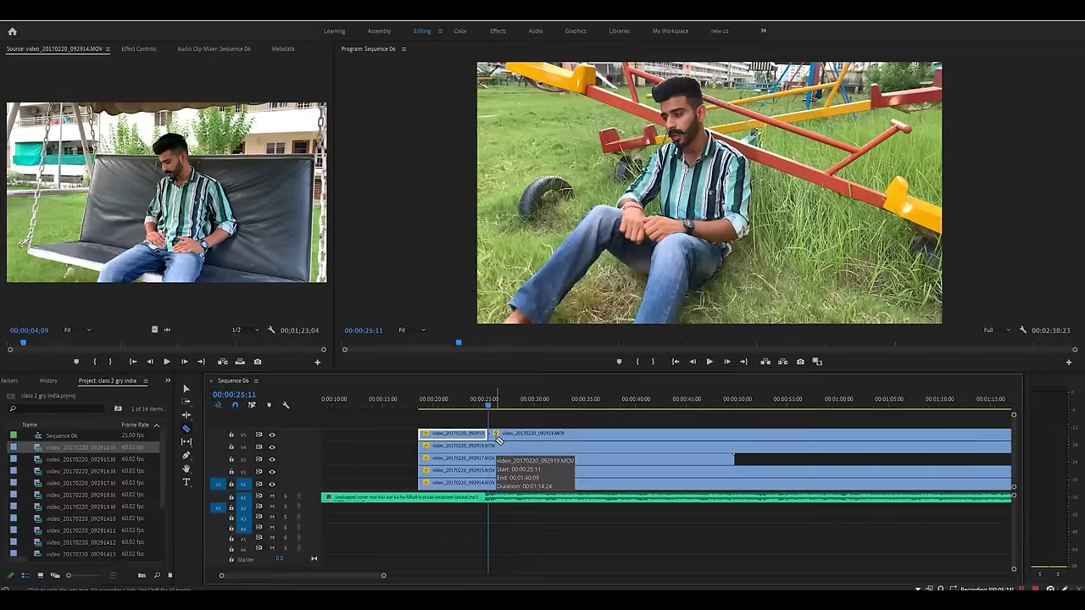
{"action": "key", "text": "v"}
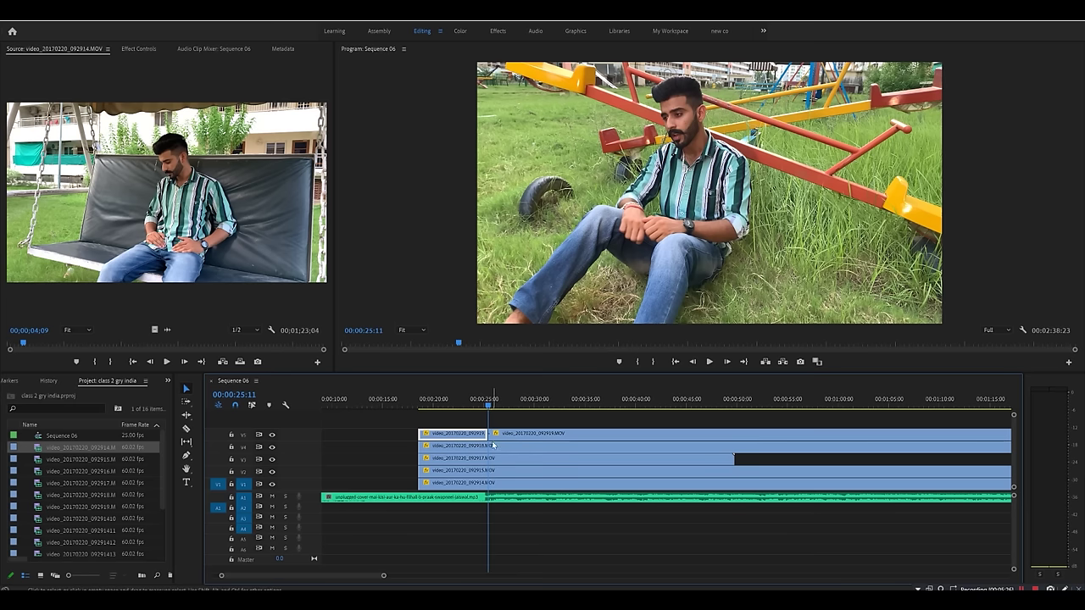
Play across the cut and trim the start of the V5 clip's second part to 00:00:28:11, revealing the V4 take
{"action": "key", "text": "Left"}
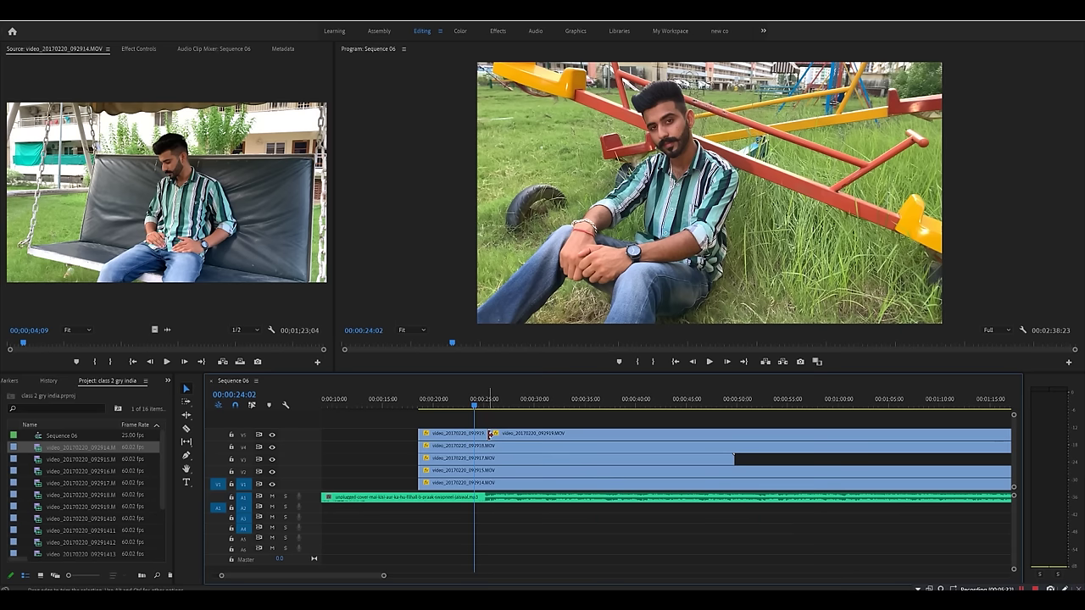
{"action": "key", "text": "space"}
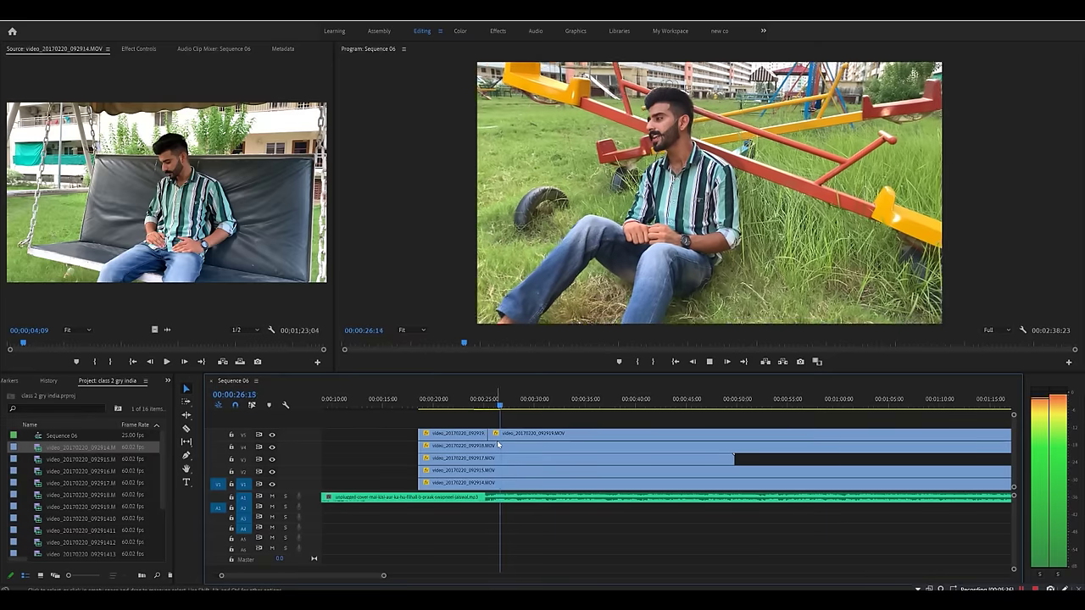
{"action": "key", "text": "space"}
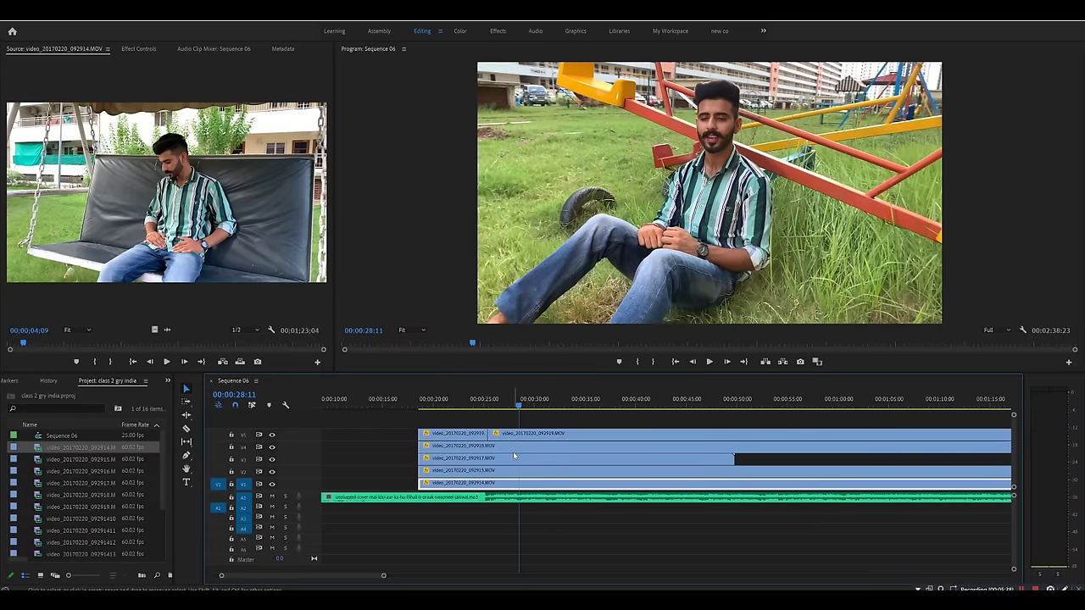
{"action": "left_click_drag", "start_coordinate": [496, 438], "coordinate": [519, 439]}
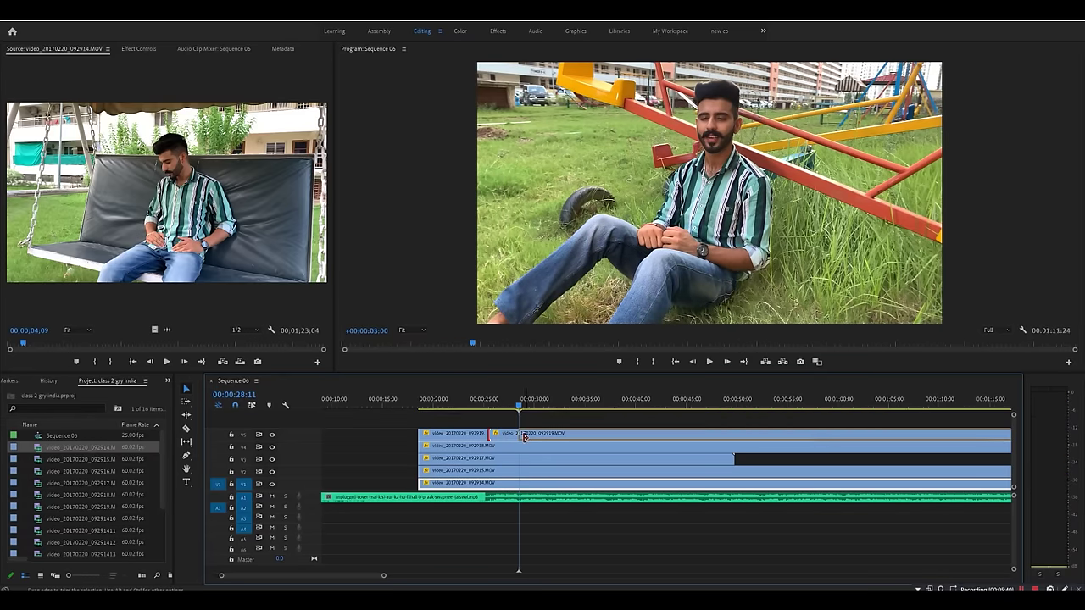
Review from 00:00:22:22, cut the V5 and V4 clips at about 00:00:32 and trim the remainders to start at about 00:00:37
{"action": "left_click", "coordinate": [463, 402]}
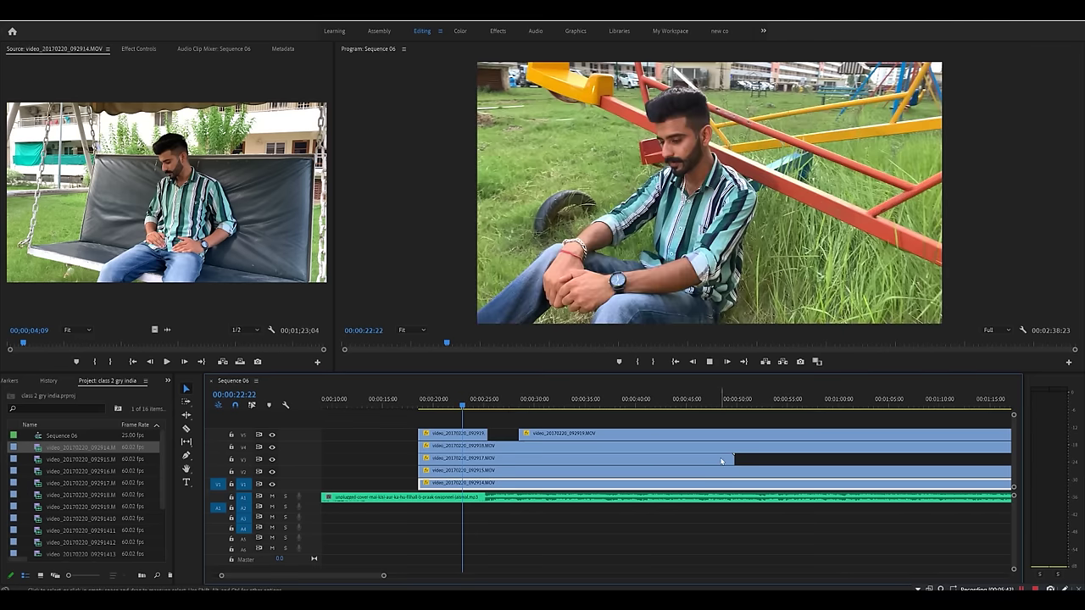
{"action": "key", "text": "space"}
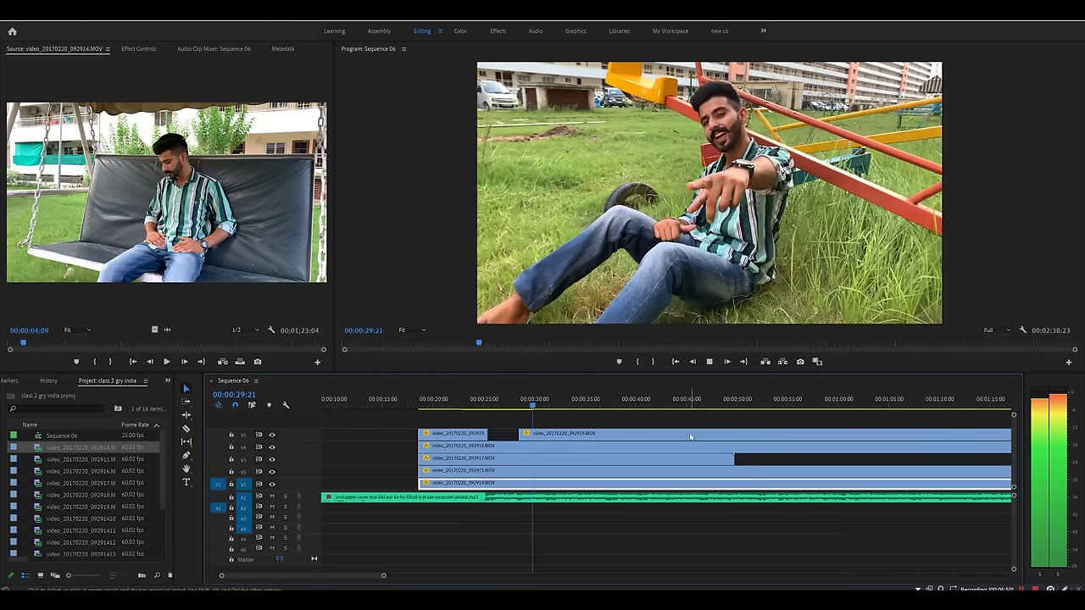
{"action": "key", "text": "space"}
{"action": "left_click", "coordinate": [581, 435]}
{"action": "left_click_drag", "start_coordinate": [581, 434], "coordinate": [608, 446]}
Play on to 00:00:40:09, cut the V5 clip there and delete the short piece before the cut
{"action": "key", "text": "space"}
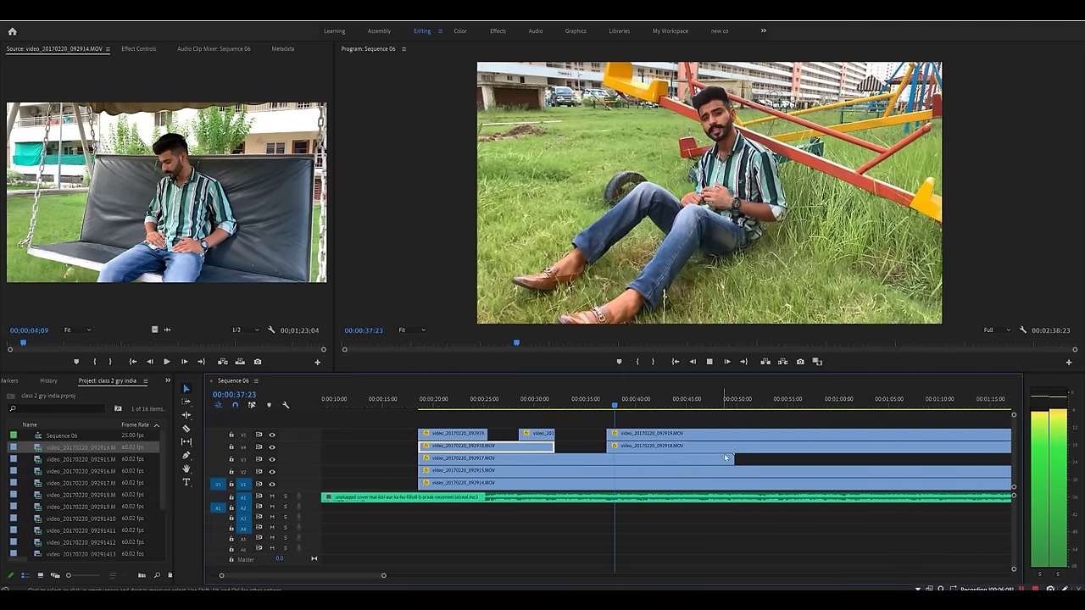
{"action": "key", "text": "space"}
{"action": "left_click", "coordinate": [667, 434]}
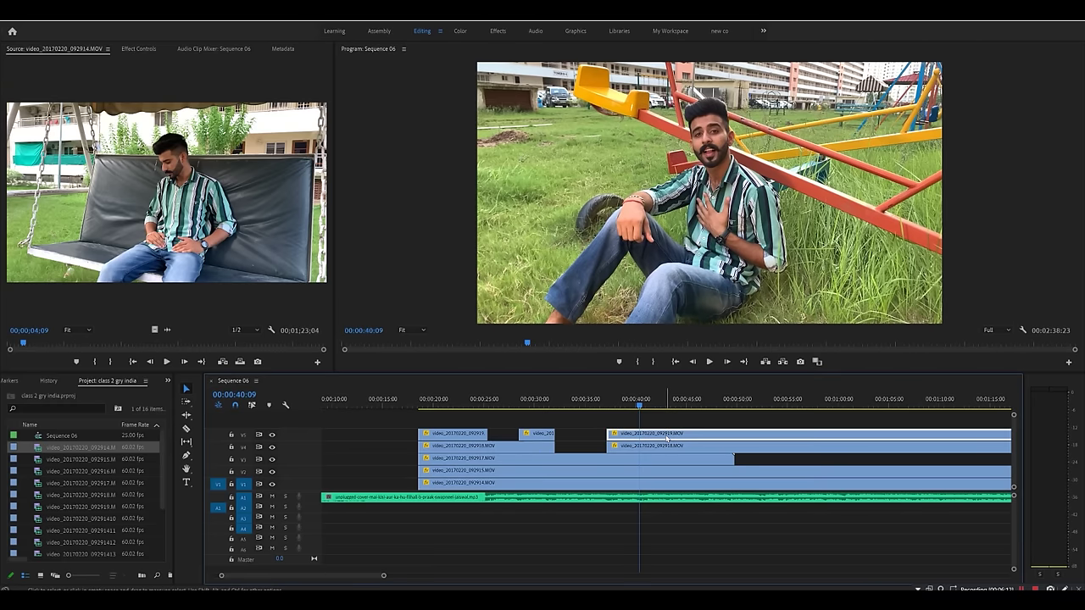
{"action": "key", "text": "ctrl+k"}
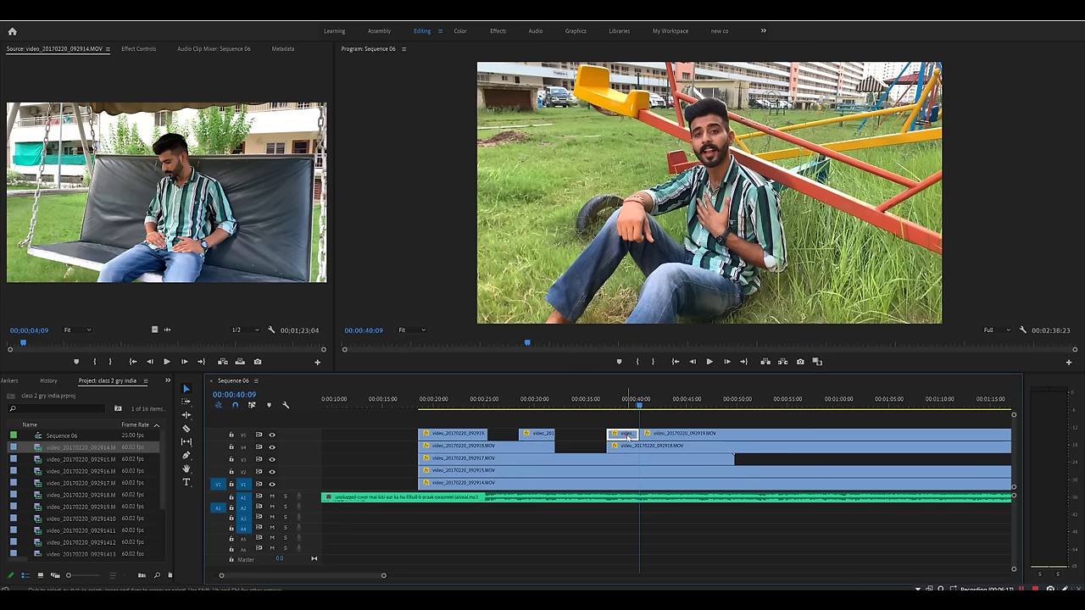
{"action": "key", "text": "Delete"}
Review from 00:00:38:02, cut the V5 clip at 00:00:43:11 and trim the remainder to start at about 00:00:47
{"action": "left_click", "coordinate": [617, 403]}
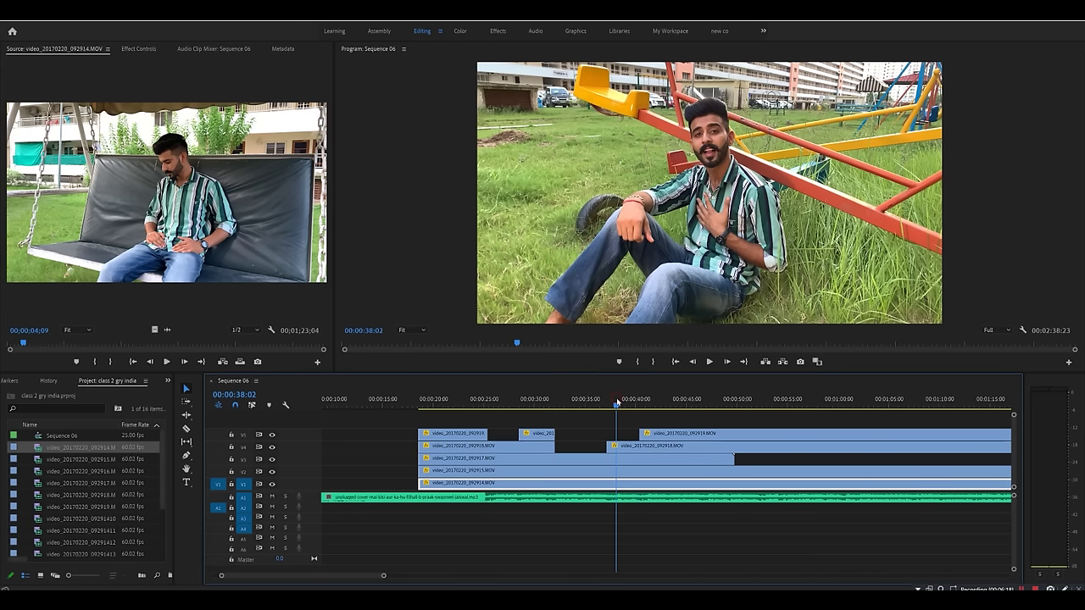
{"action": "key", "text": "space"}
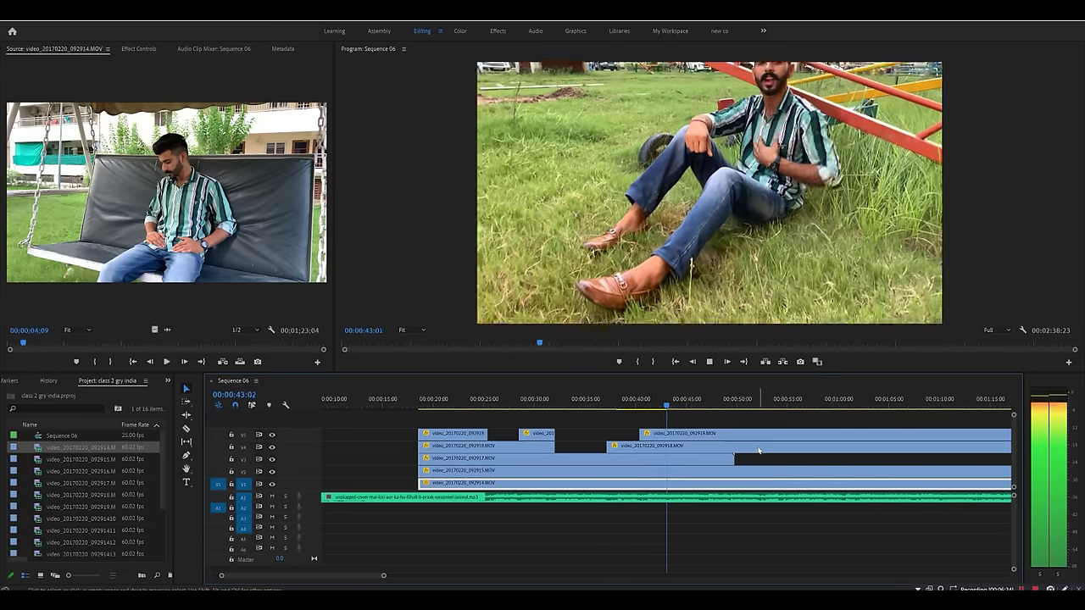
{"action": "key", "text": "space"}
{"action": "left_click", "coordinate": [683, 436]}
{"action": "key", "text": "ctrl+k"}
{"action": "left_click_drag", "start_coordinate": [675, 434], "coordinate": [704, 434]}
Cut the V4 and V3 clips at 00:00:43:11 and trim their remainders to start level with the V5 clip at about 00:00:47
{"action": "left_click", "coordinate": [687, 450]}
{"action": "key", "text": "ctrl+k"}
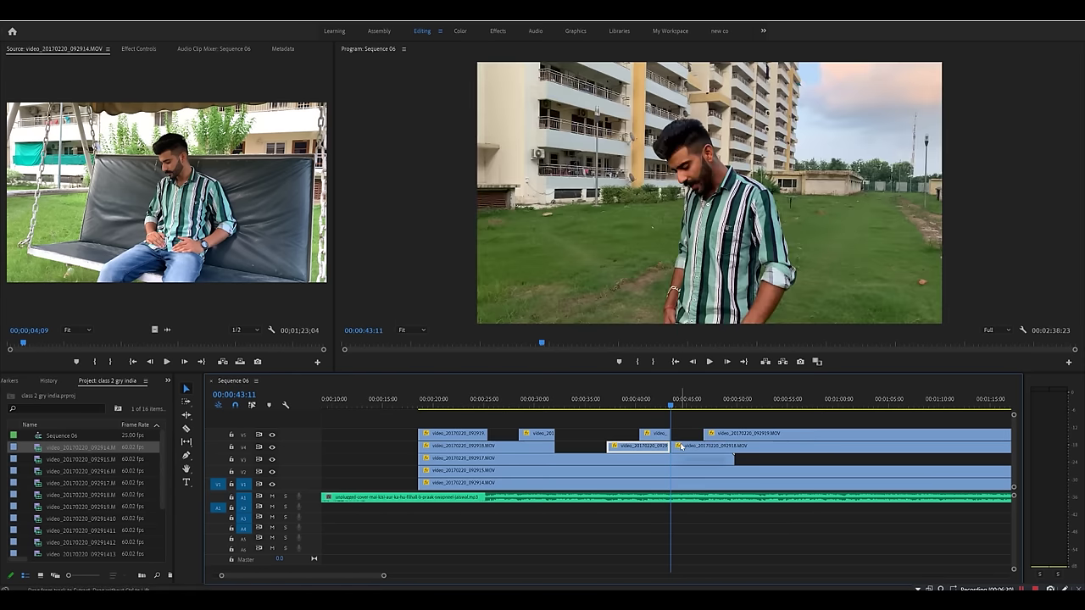
{"action": "left_click_drag", "start_coordinate": [675, 449], "coordinate": [704, 450]}
{"action": "left_click", "coordinate": [693, 462]}
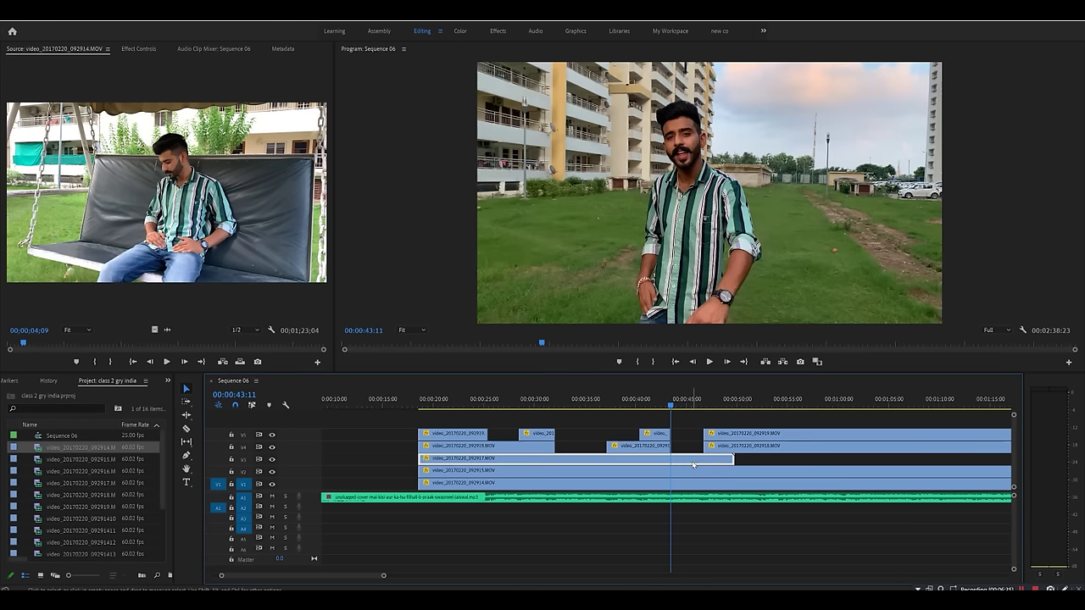
{"action": "key", "text": "ctrl+k"}
{"action": "left_click", "coordinate": [661, 474]}
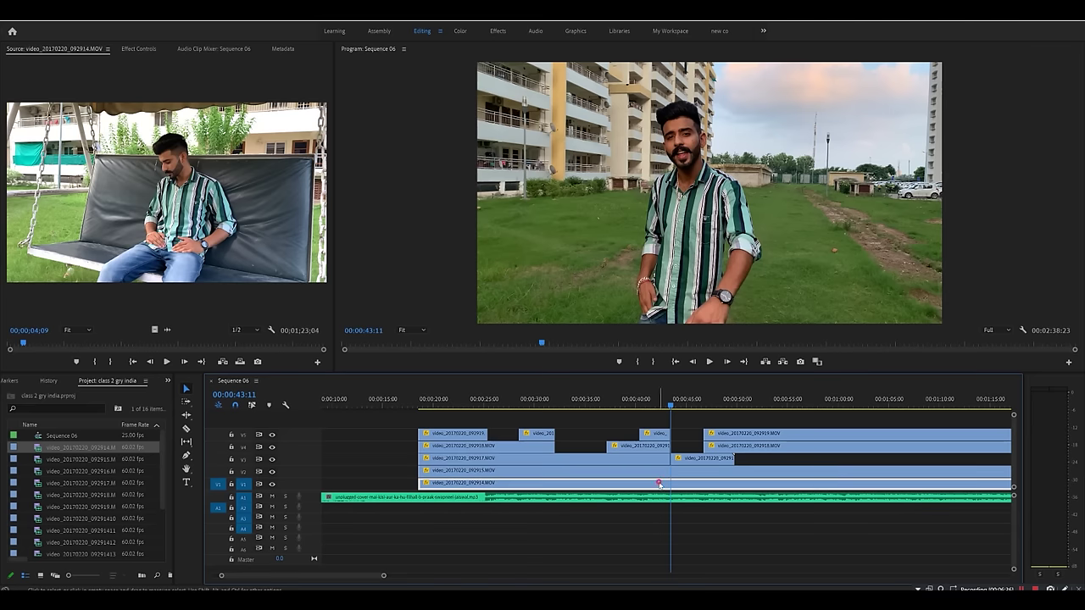
{"action": "left_click_drag", "start_coordinate": [677, 462], "coordinate": [704, 462]}
Play on to 00:00:52:21, cut the V5, V4 and V2 clips there and trim the remainders to start at 00:00:57:23
{"action": "key", "text": "space"}
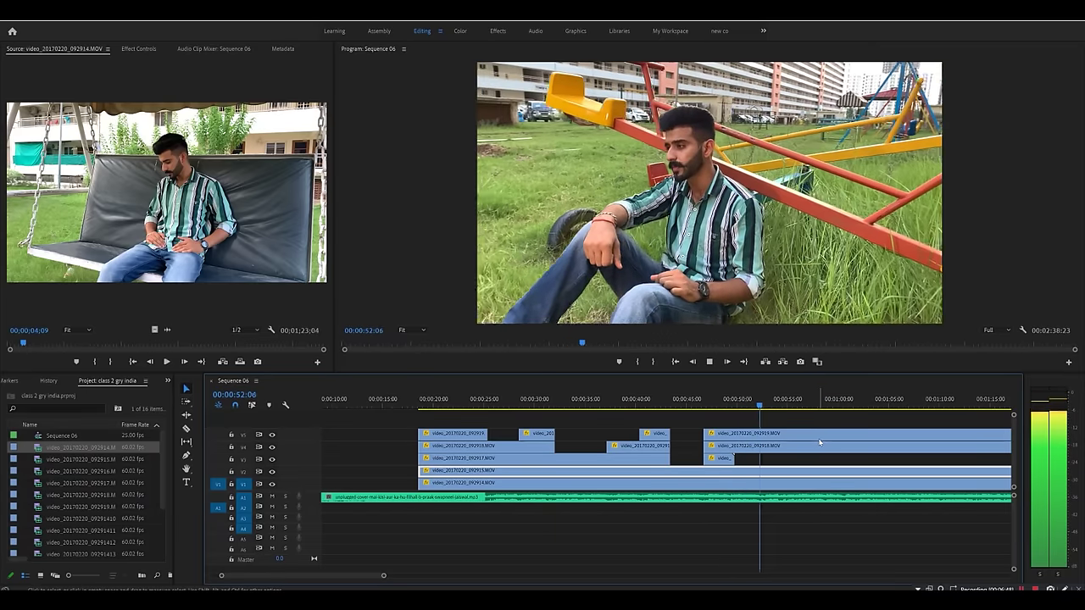
{"action": "key", "text": "space"}
{"action": "left_click", "coordinate": [795, 435]}
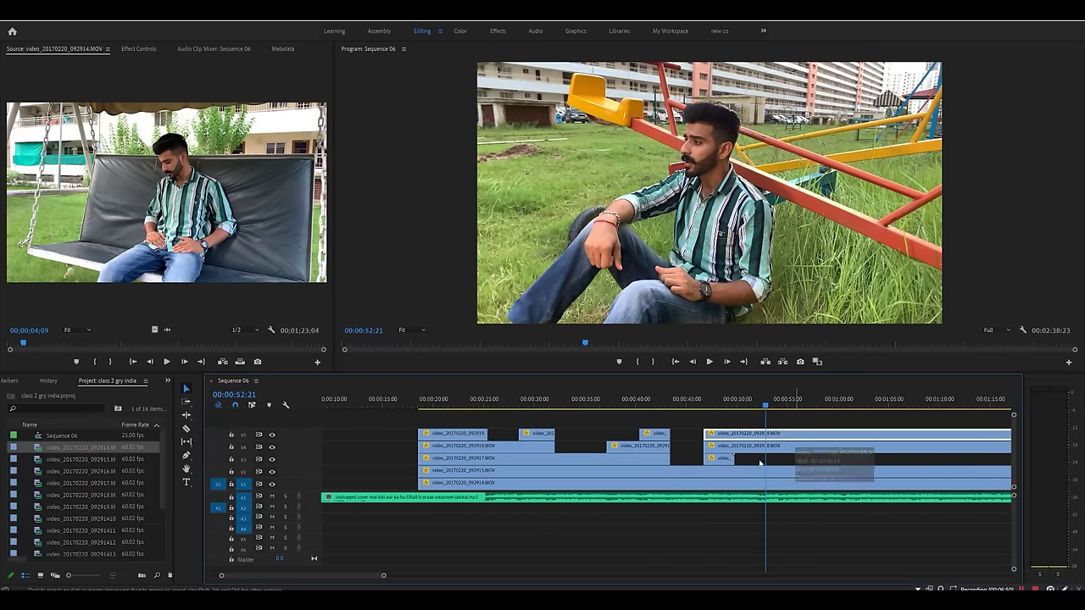
{"action": "left_click_drag", "start_coordinate": [779, 421], "coordinate": [773, 473]}
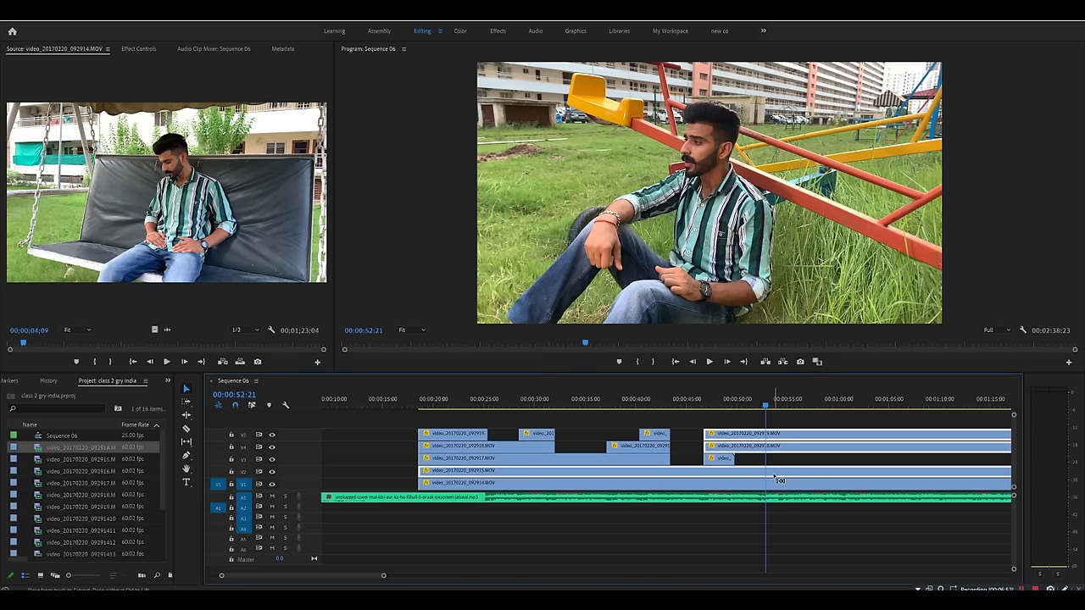
{"action": "key", "text": "ctrl+k"}
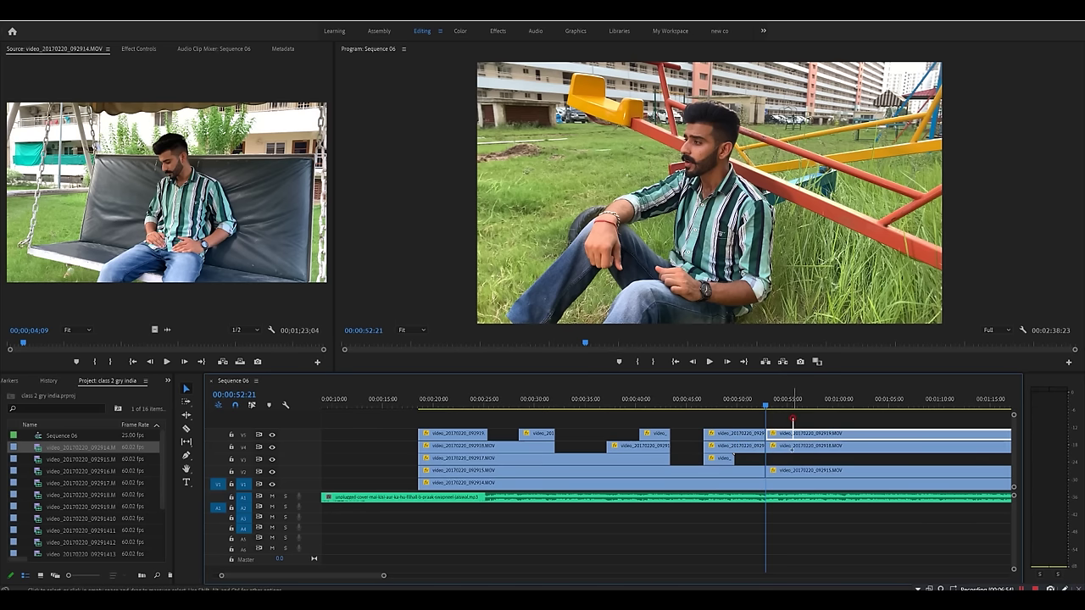
{"action": "left_click_drag", "start_coordinate": [767, 439], "coordinate": [820, 440]}
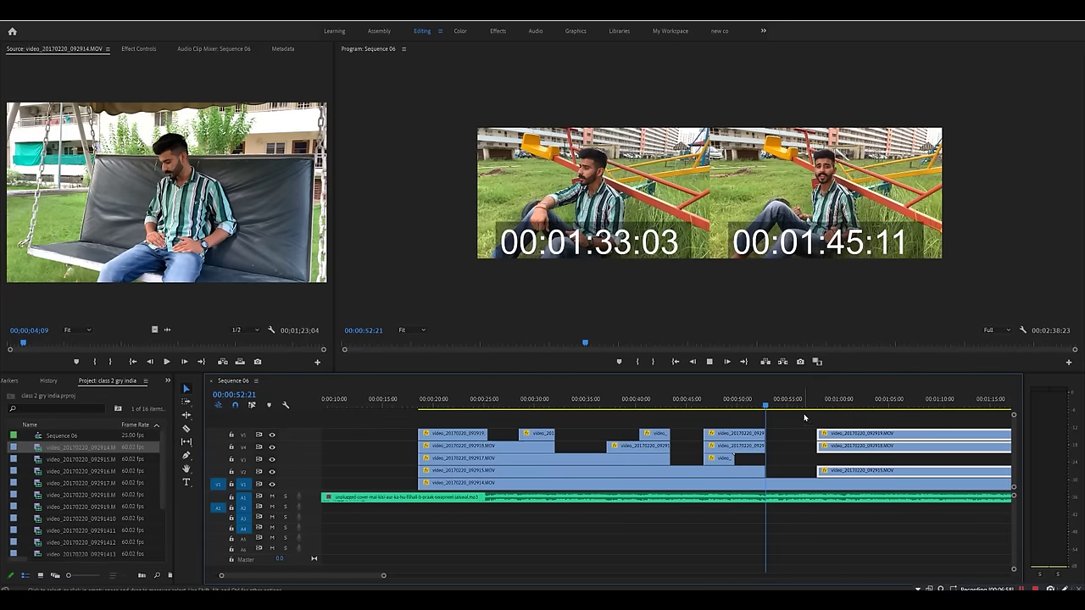
Play on to 00:01:01:14, cut the V5 clip there and trim the remainder to start at about 00:01:05
{"action": "key", "text": "space"}
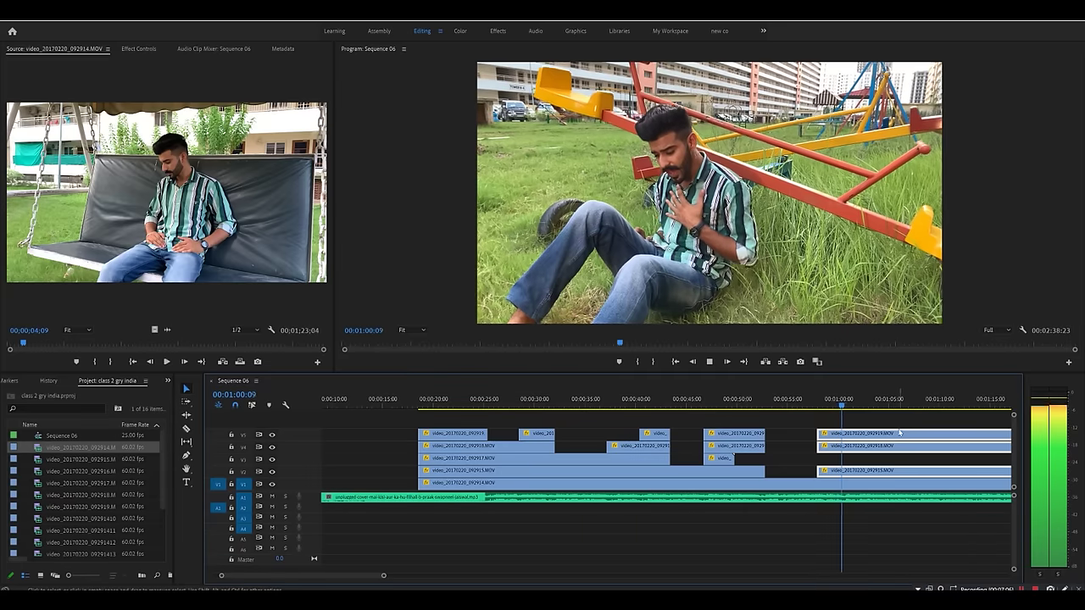
{"action": "key", "text": "space"}
{"action": "left_click", "coordinate": [876, 433]}
{"action": "key", "text": "ctrl+k"}
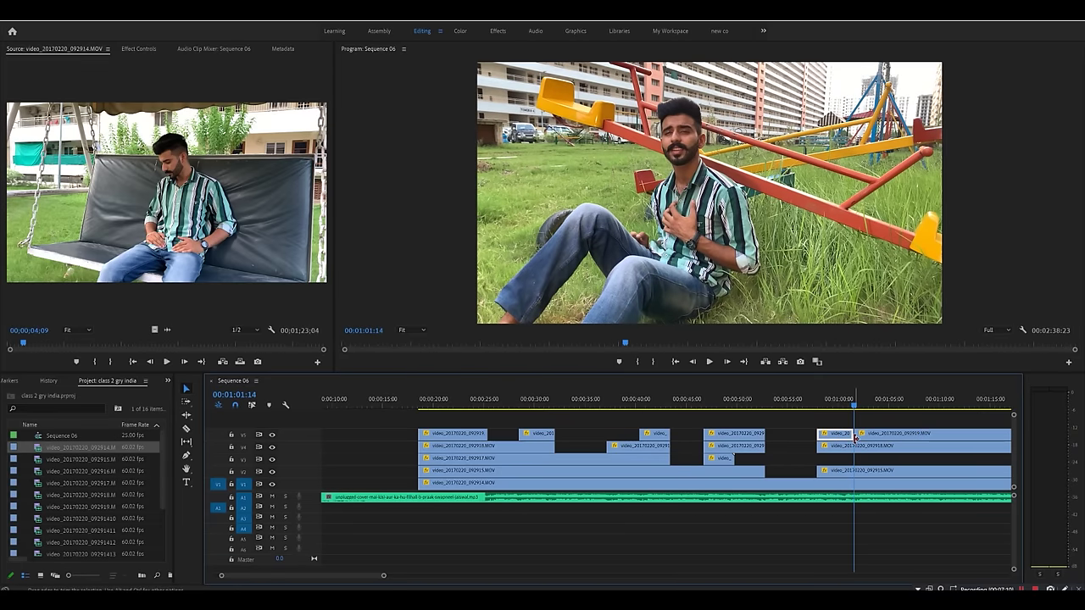
{"action": "left_click_drag", "start_coordinate": [857, 436], "coordinate": [650, 443]}
Play the next passage, cut the V5 clip at about 00:01:07 and trim the remainder to start at about 00:01:11
{"action": "key", "text": "h"}
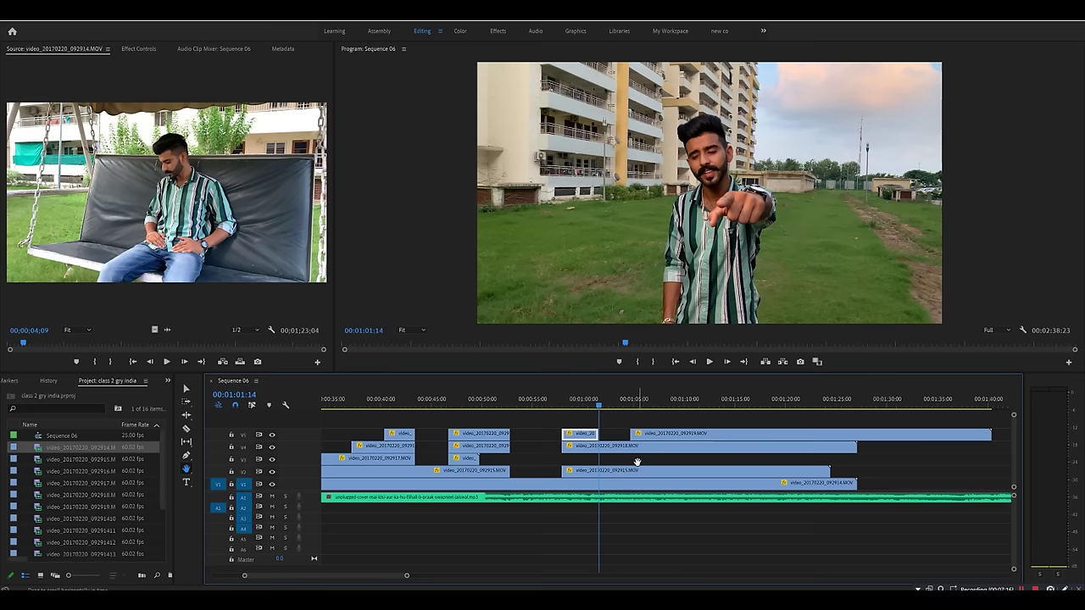
{"action": "key", "text": "v"}
{"action": "key", "text": "space"}
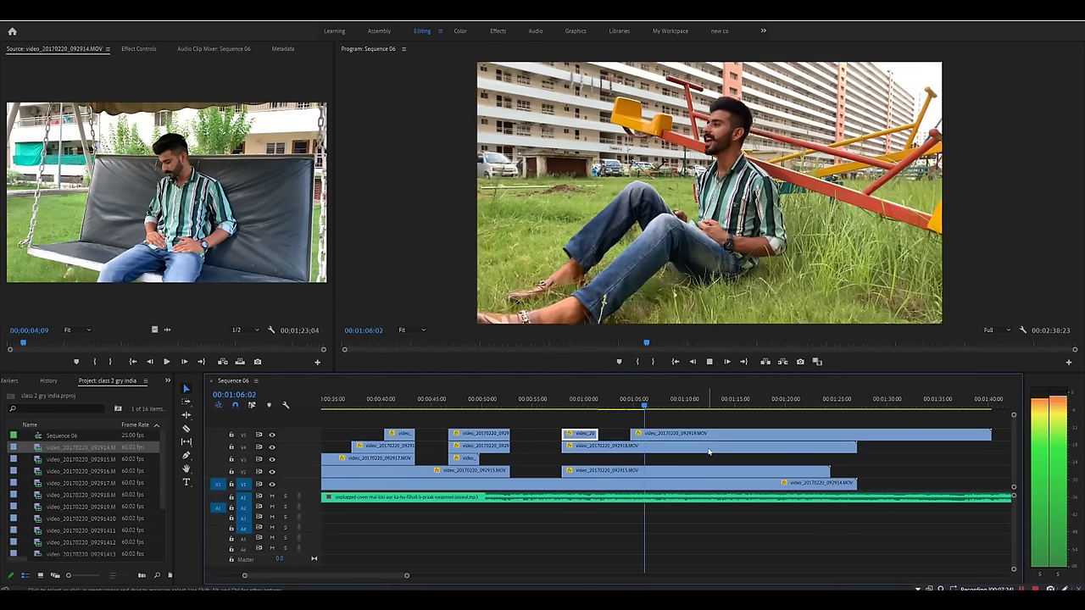
{"action": "left_click", "coordinate": [676, 433]}
{"action": "key", "text": "ctrl+k"}
{"action": "left_click_drag", "start_coordinate": [663, 433], "coordinate": [694, 434]}
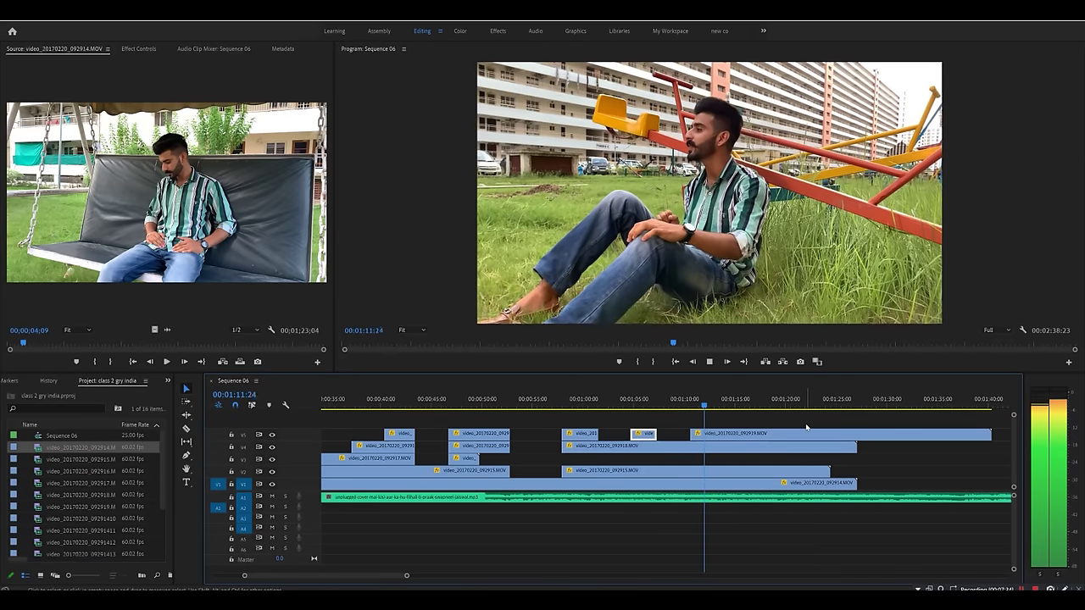
Cut the V5 clip at 00:01:14:02, trim the remainder to start at about 00:01:19 and play through the gap
{"action": "left_click", "coordinate": [744, 434]}
{"action": "key", "text": "ctrl+k"}
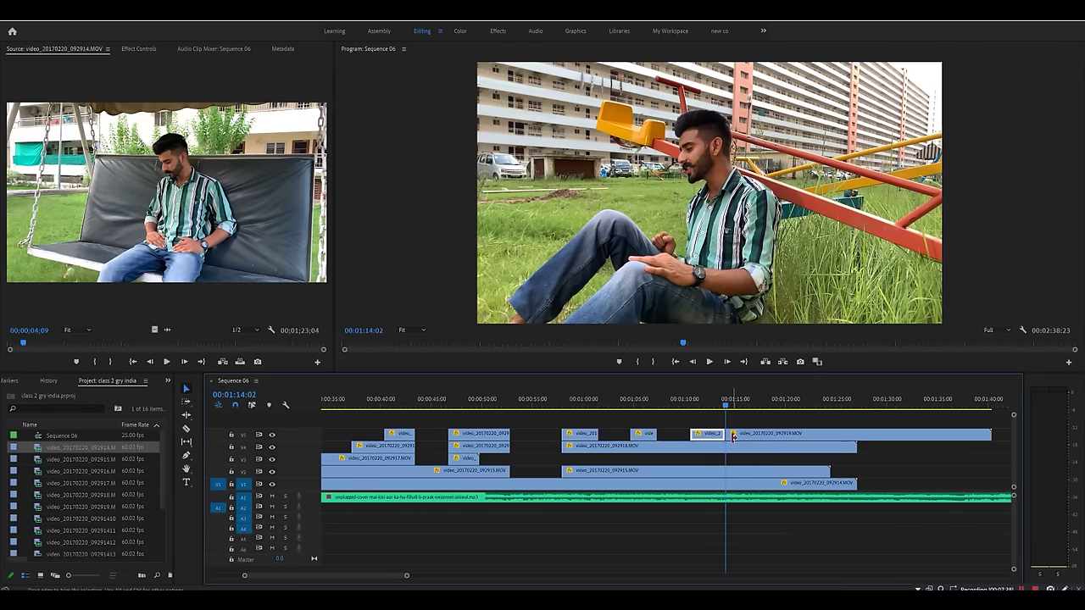
{"action": "left_click_drag", "start_coordinate": [743, 436], "coordinate": [779, 436]}
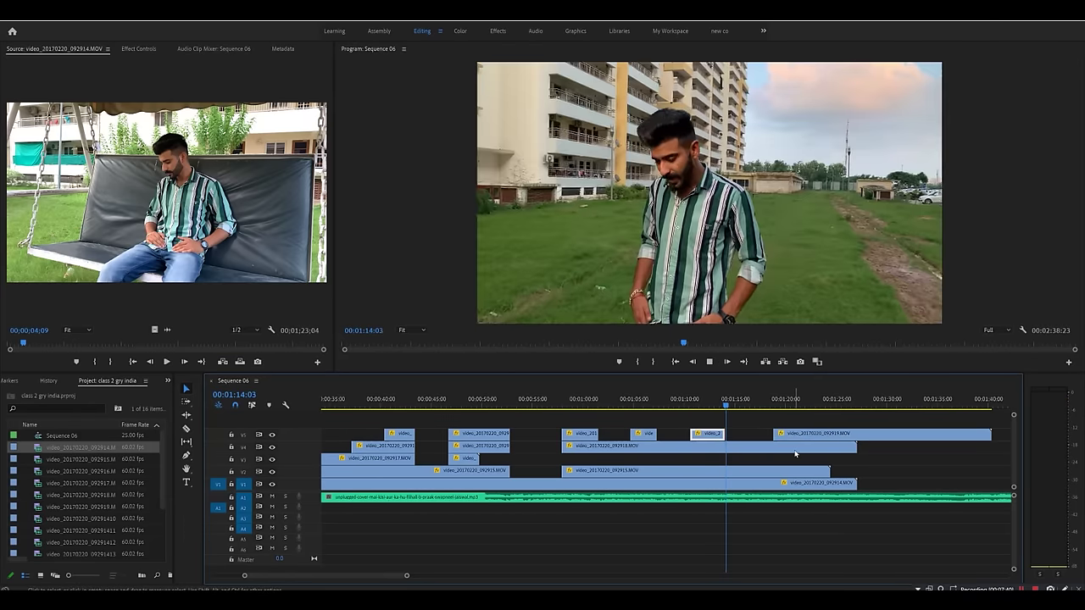
{"action": "key", "text": "space"}
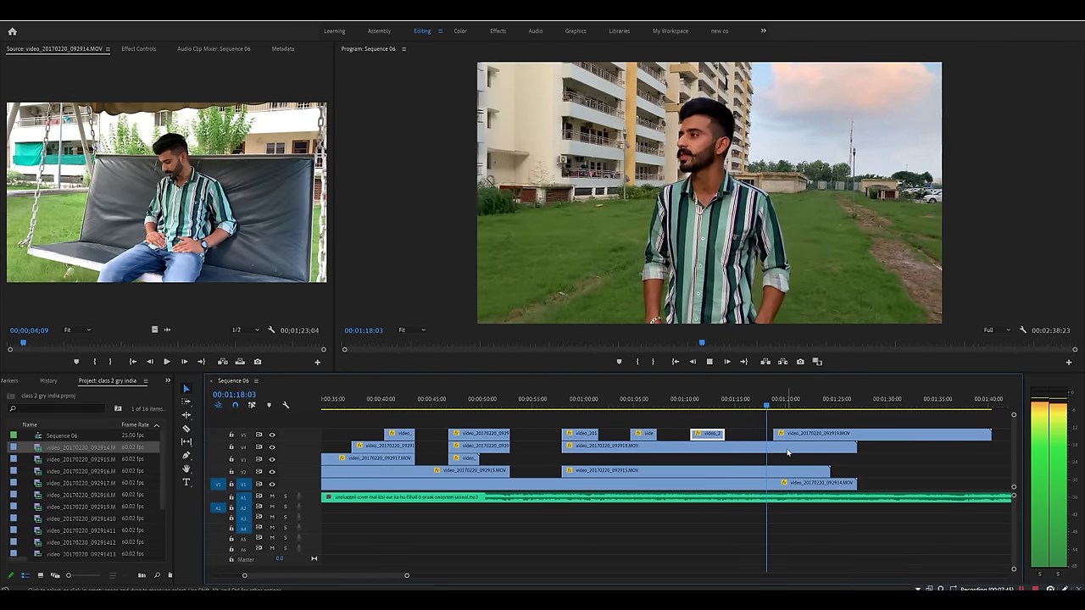
{"action": "key", "text": "space"}
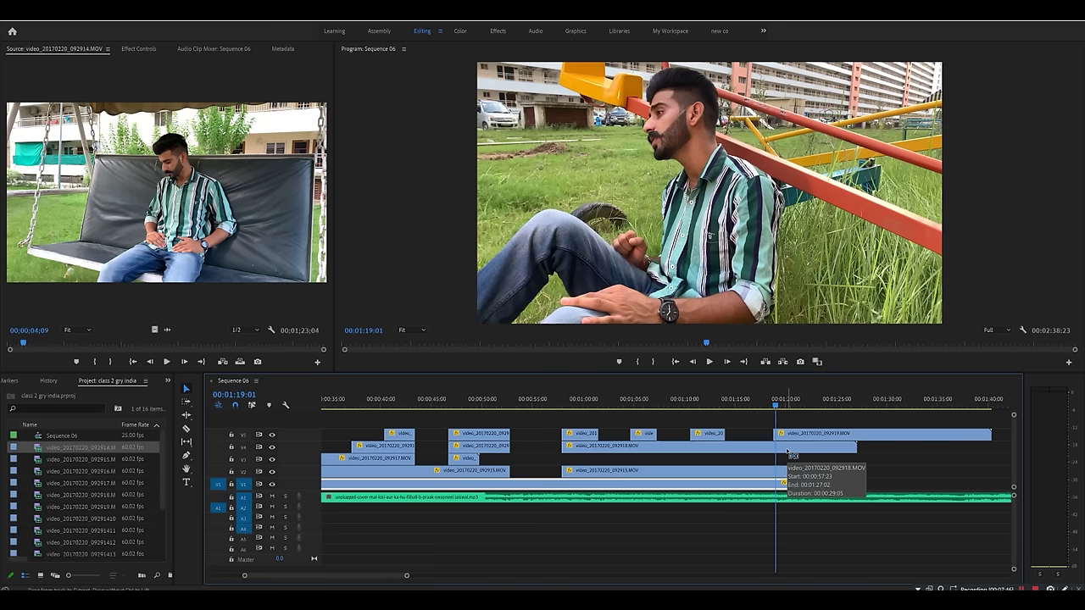
Save the project and play the edited sequence enlarged from 00:00:19:01 to review the angle changes up to 00:01:02:12
{"action": "key", "text": "ctrl+s"}
{"action": "left_click_drag", "start_coordinate": [407, 576], "coordinate": [511, 576]}
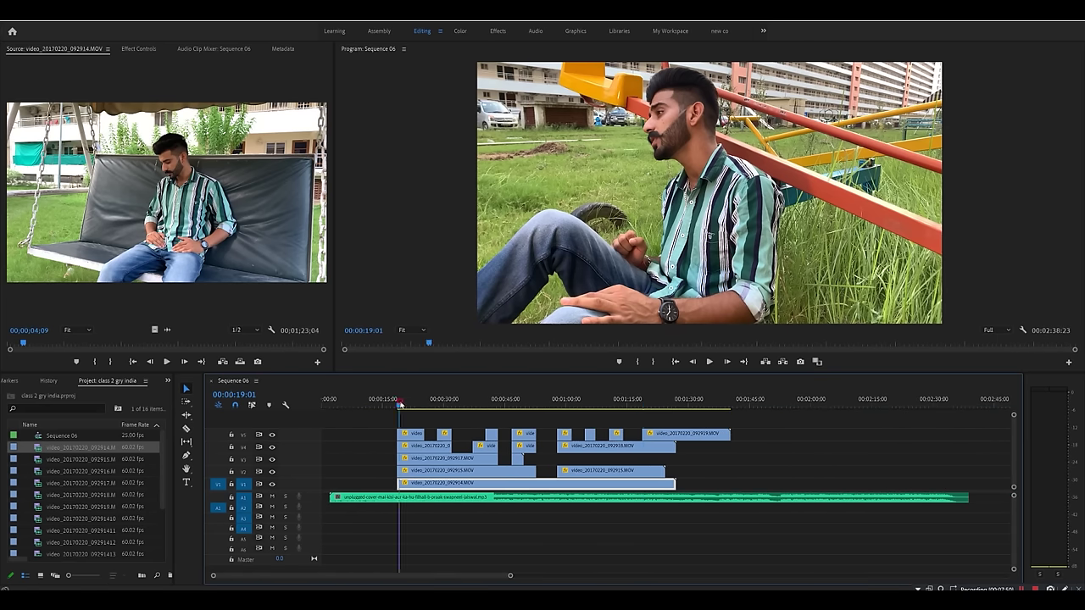
{"action": "key", "text": "grave"}
{"action": "key", "text": "space"}
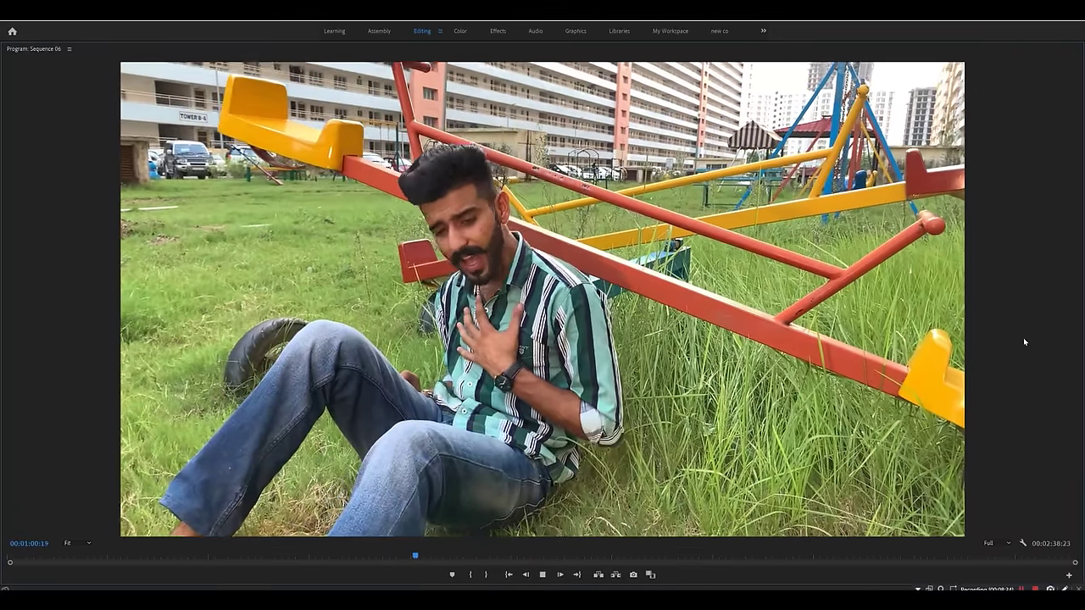
{"action": "key", "text": "grave"}
{"action": "key", "text": "space"}
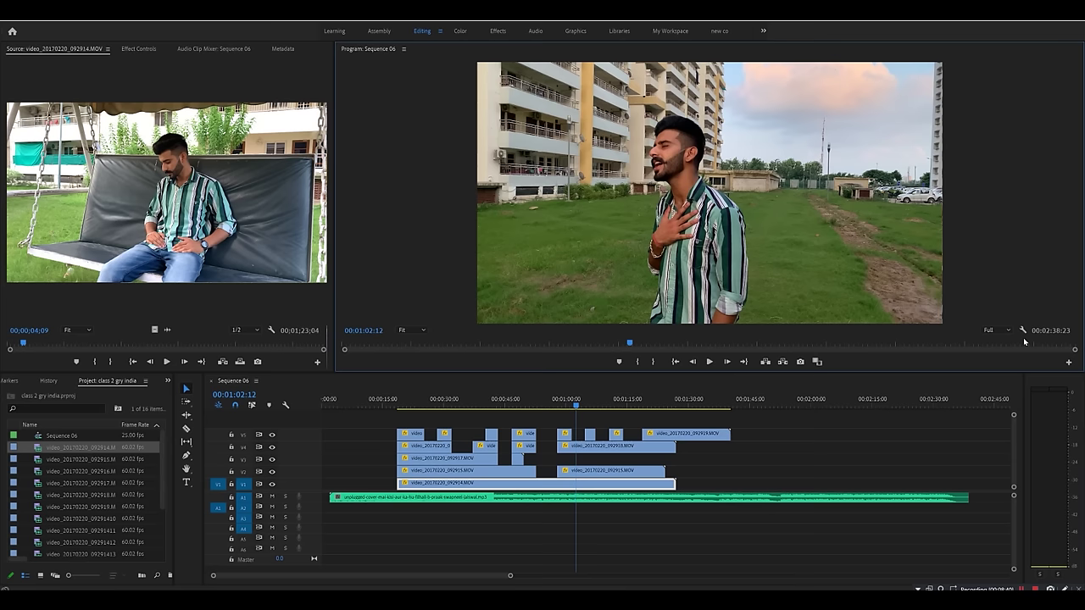
Open video_20170220_09291414.MOV in the Source monitor and mark a walking shot range of 00;00;01;22 near its beginning
{"action": "left_click", "coordinate": [352, 396]}
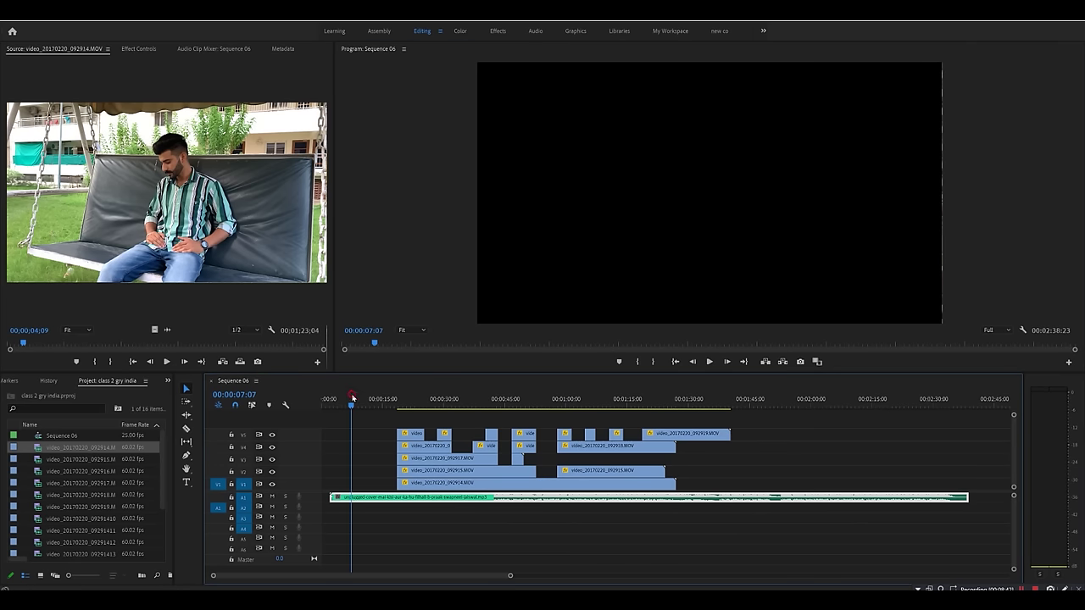
{"action": "scroll", "coordinate": [37, 508], "scroll_direction": "down", "scroll_amount": 3}
{"action": "double_click", "coordinate": [38, 497]}
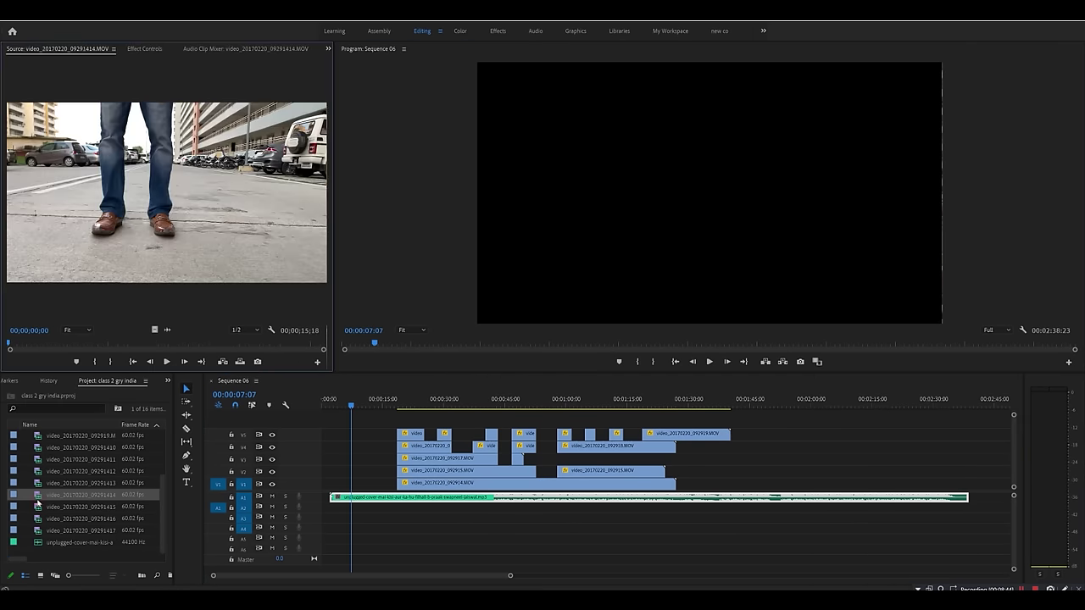
{"action": "key", "text": "space"}
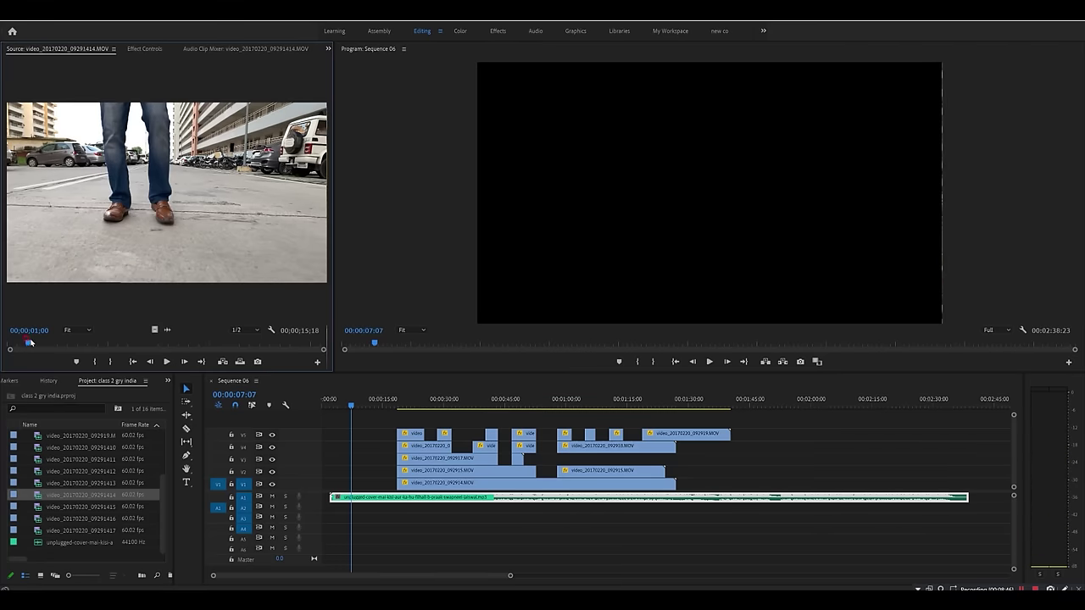
{"action": "key", "text": "i"}
{"action": "key", "text": "space"}
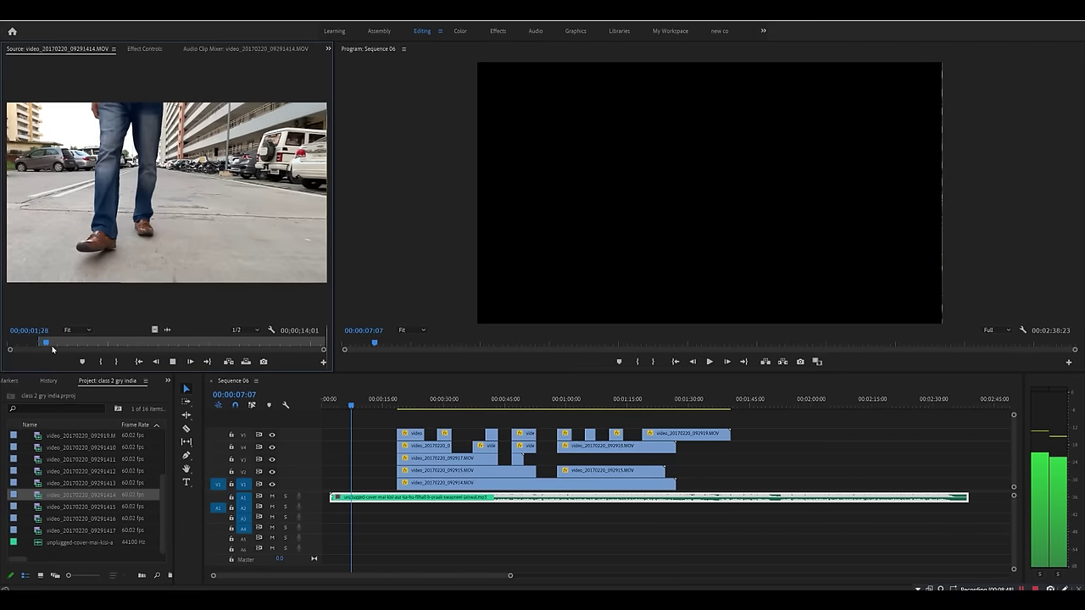
{"action": "key", "text": "o"}
{"action": "key", "text": "space"}
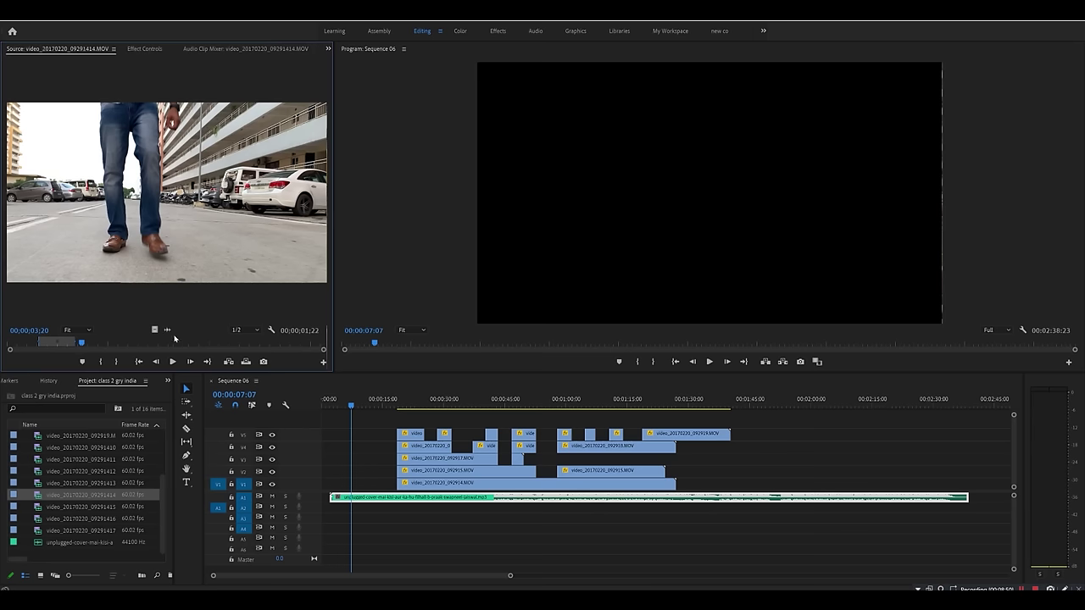
Place only the video of the marked walking shot on V1 at the start of the song
{"action": "left_click_drag", "start_coordinate": [337, 485], "coordinate": [336, 485]}
{"action": "key", "text": "="}
{"action": "key", "text": "="}
{"action": "key", "text": "="}
{"action": "key", "text": "="}
{"action": "key", "text": "="}
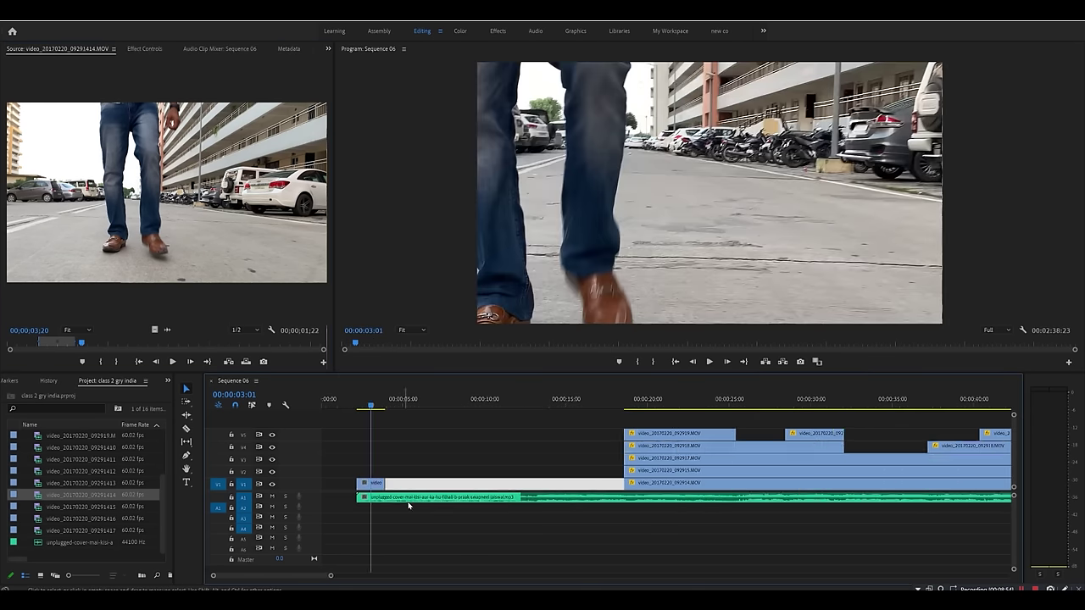
Scale the walking clip at the start of V1 to the frame size
{"action": "right_click", "coordinate": [441, 484]}
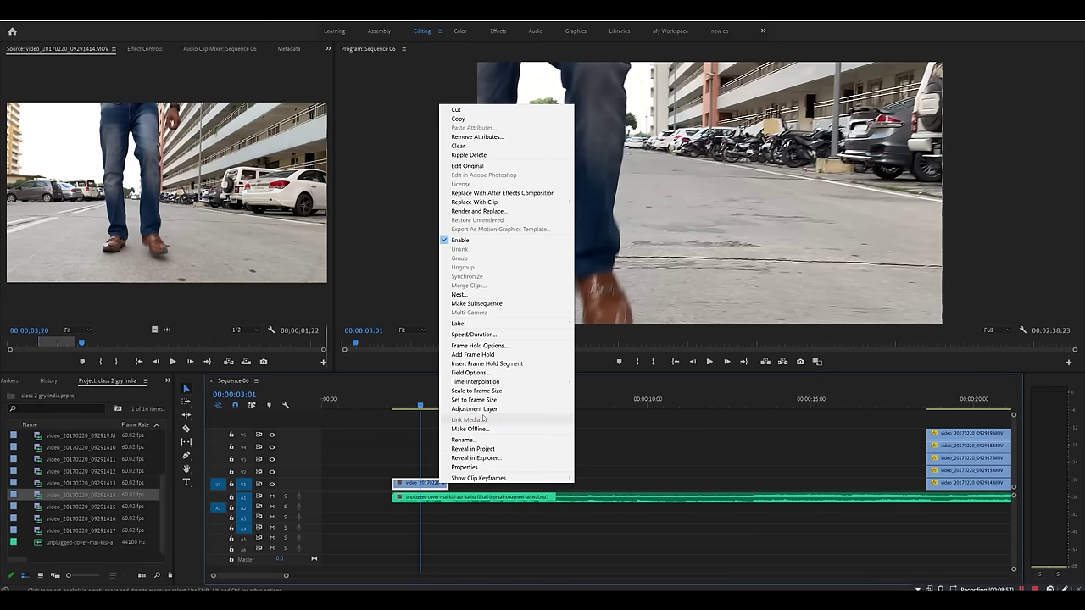
{"action": "left_click", "coordinate": [485, 408]}
{"action": "right_click", "coordinate": [439, 485]}
{"action": "left_click", "coordinate": [479, 402]}
{"action": "right_click", "coordinate": [437, 485]}
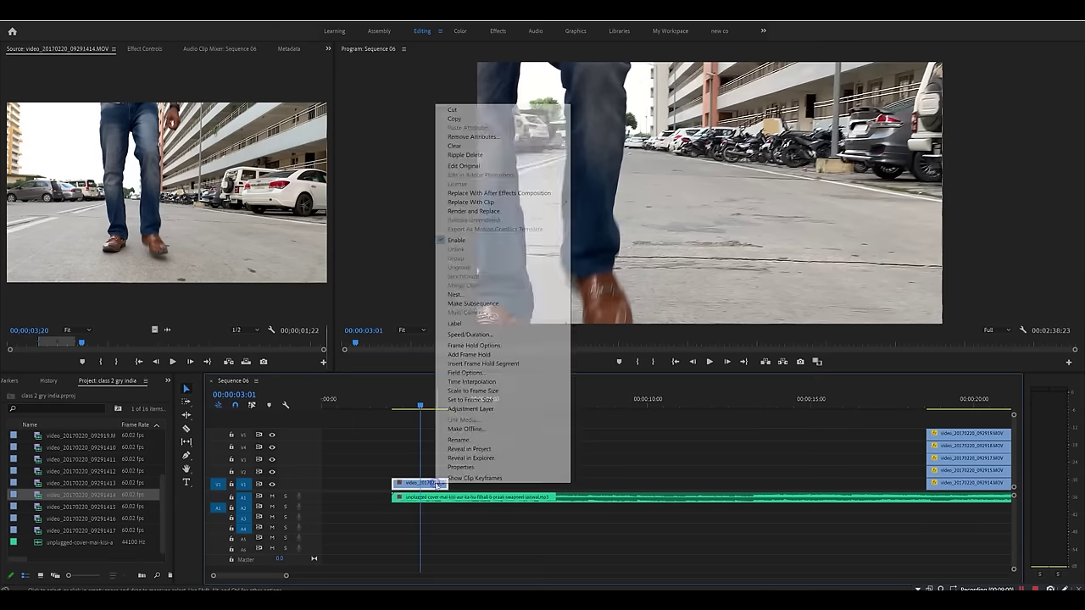
{"action": "left_click", "coordinate": [462, 390]}
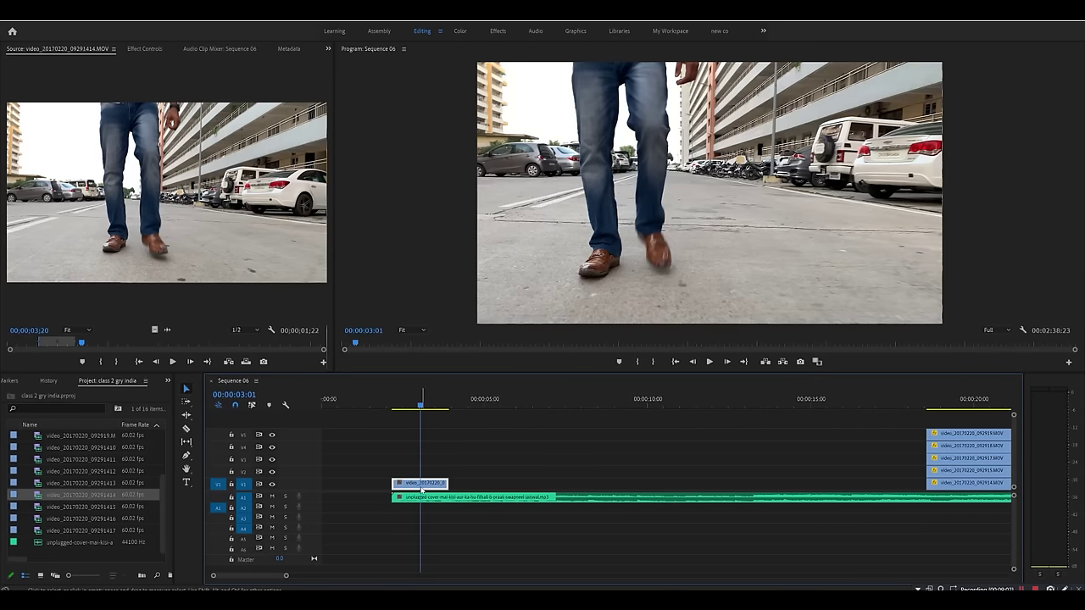
Slow the opening walking clip to 50% speed and play past its end to 00:00:06:02
{"action": "key", "text": "ctrl+r"}
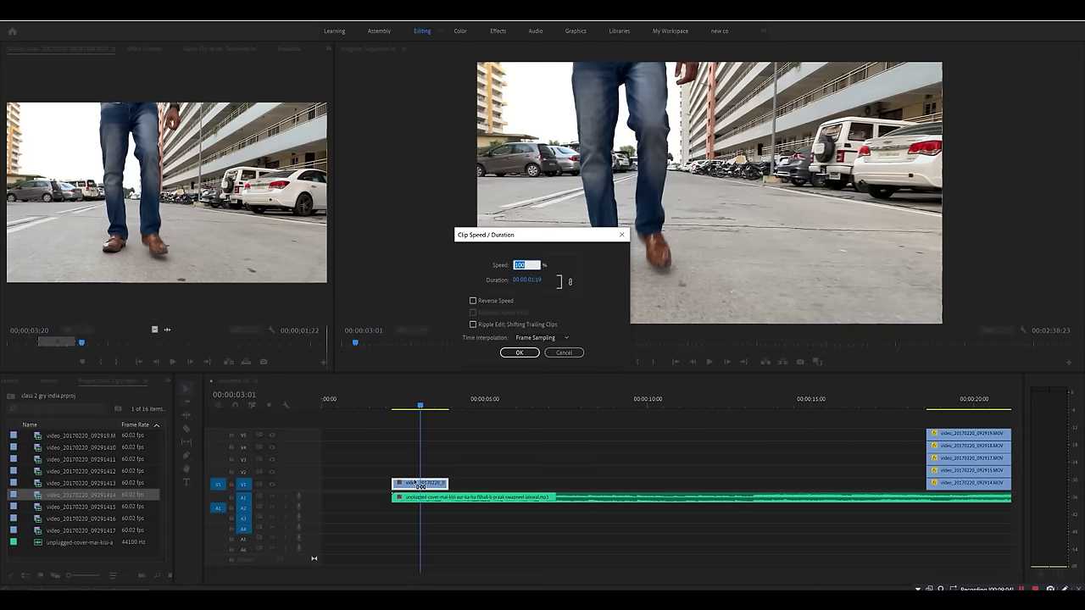
{"action": "key", "text": "Return"}
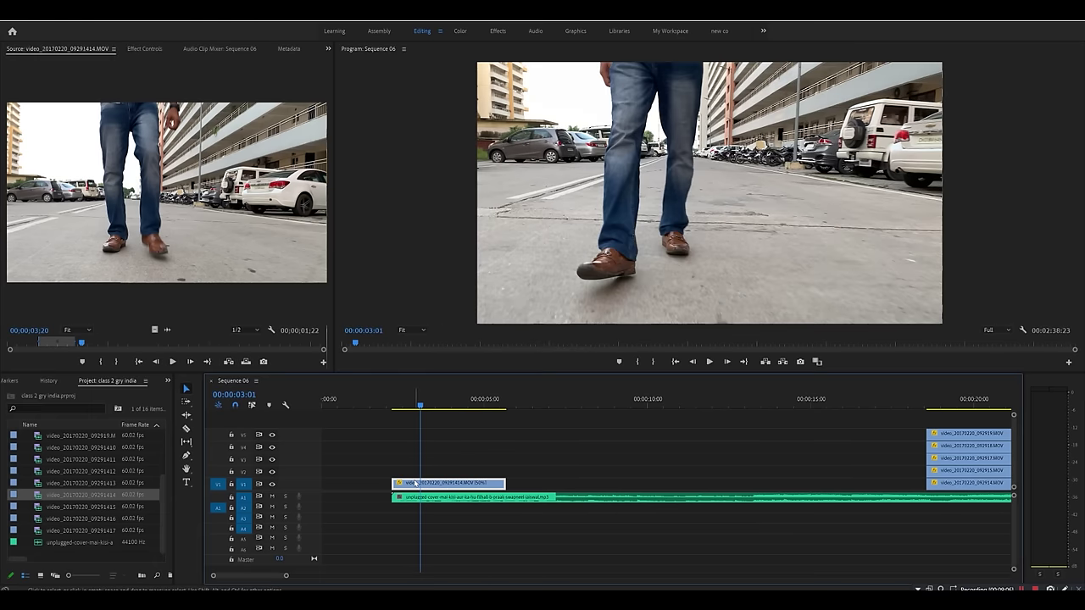
{"action": "key", "text": "space"}
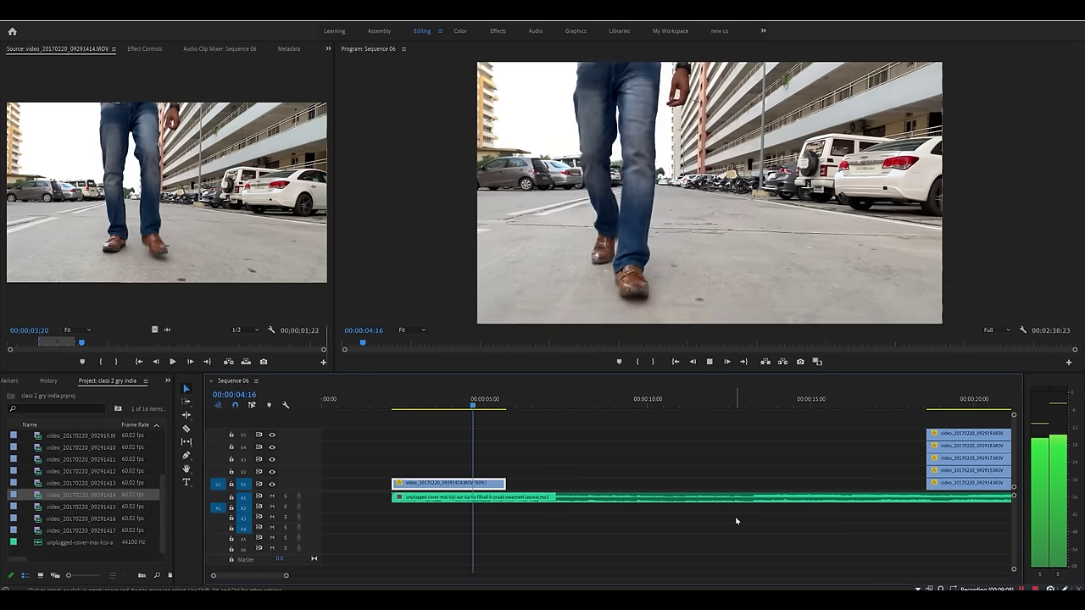
{"action": "key", "text": "space"}
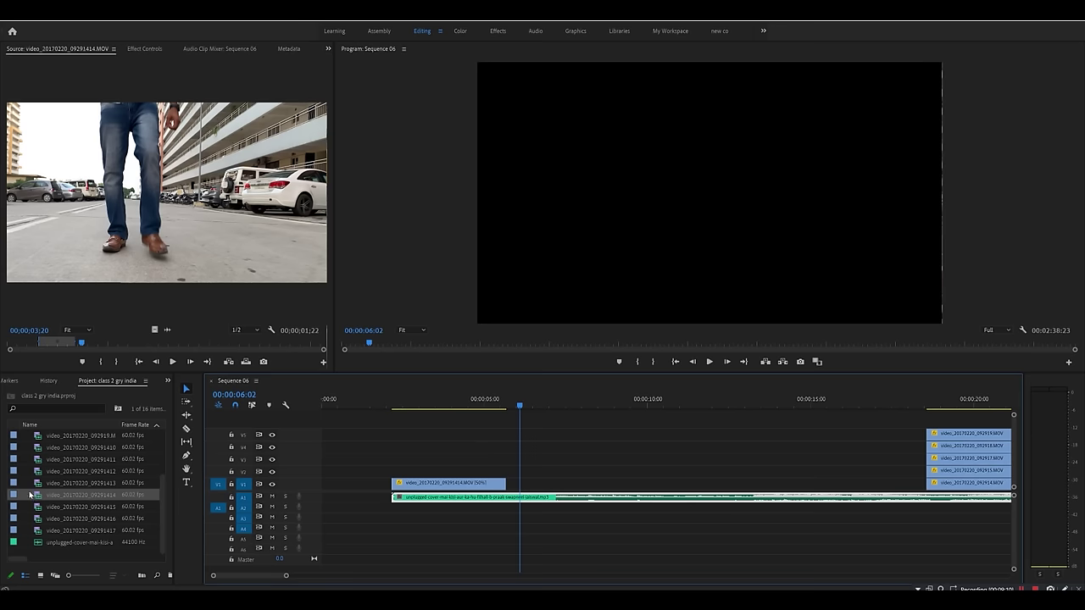
Preview the other walking clips, including 09291412, 09291411 and 09291415, for a shot to continue the intro
{"action": "double_click", "coordinate": [38, 482]}
{"action": "key", "text": "space"}
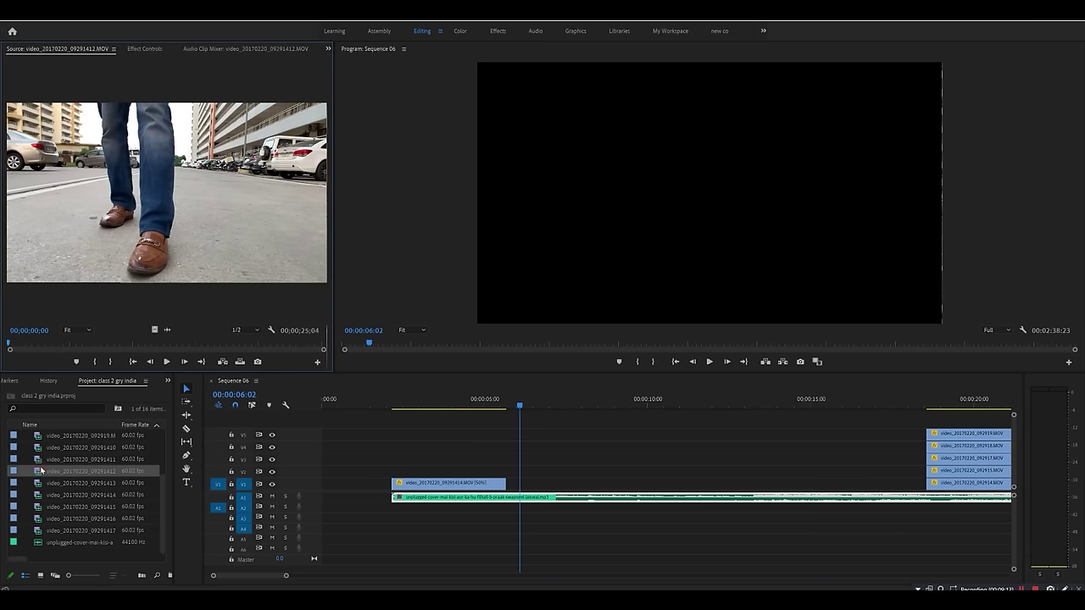
{"action": "double_click", "coordinate": [37, 459]}
{"action": "key", "text": "space"}
{"action": "key", "text": "space"}
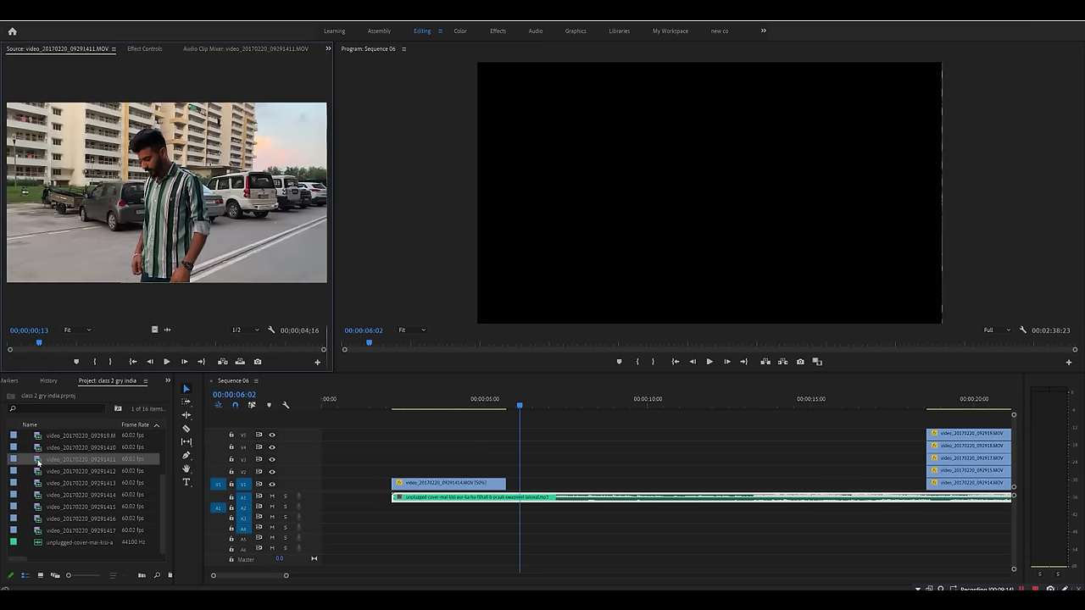
{"action": "double_click", "coordinate": [39, 508]}
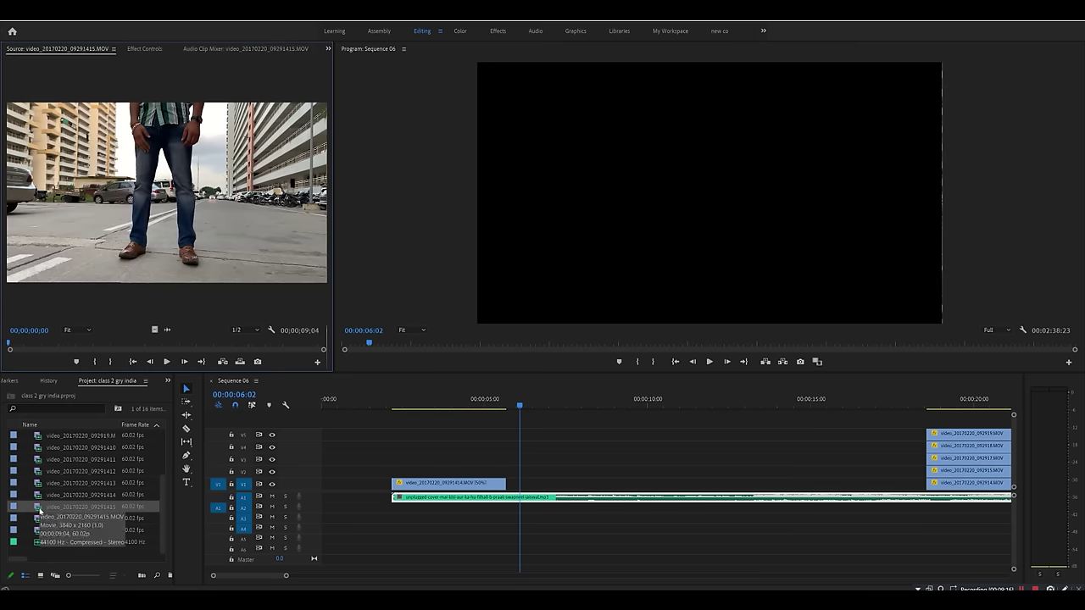
{"action": "double_click", "coordinate": [39, 518]}
Place the video of video_20170220_09291417.MOV, from about 00;00;06 onward, on V1 directly after the first clip and fit it to the frame size
{"action": "double_click", "coordinate": [39, 531]}
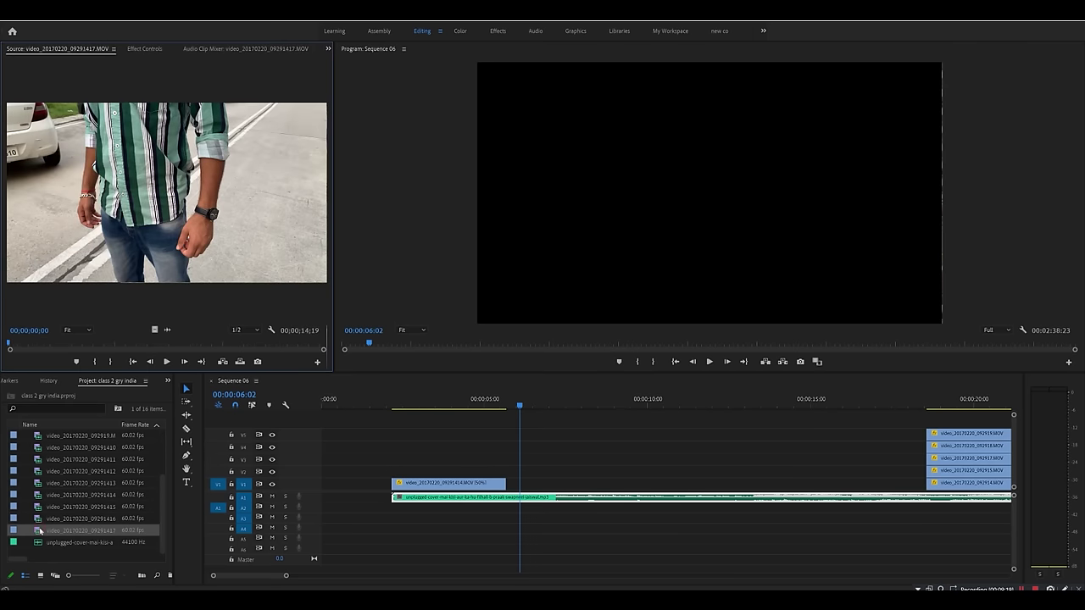
{"action": "left_click_drag", "start_coordinate": [12, 345], "coordinate": [113, 343]}
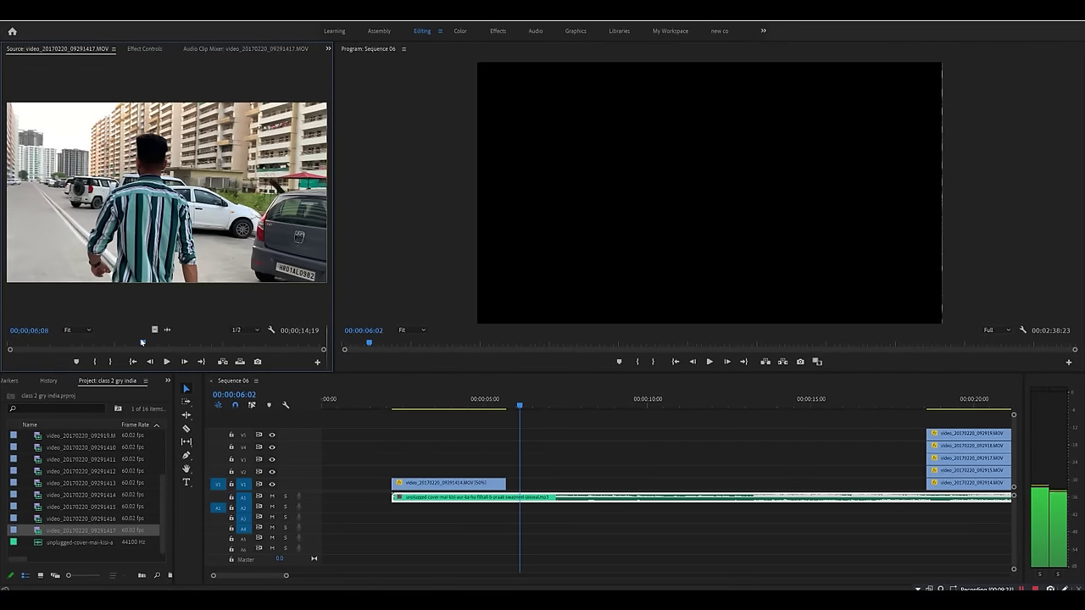
{"action": "key", "text": "i"}
{"action": "left_click_drag", "start_coordinate": [152, 329], "coordinate": [514, 489]}
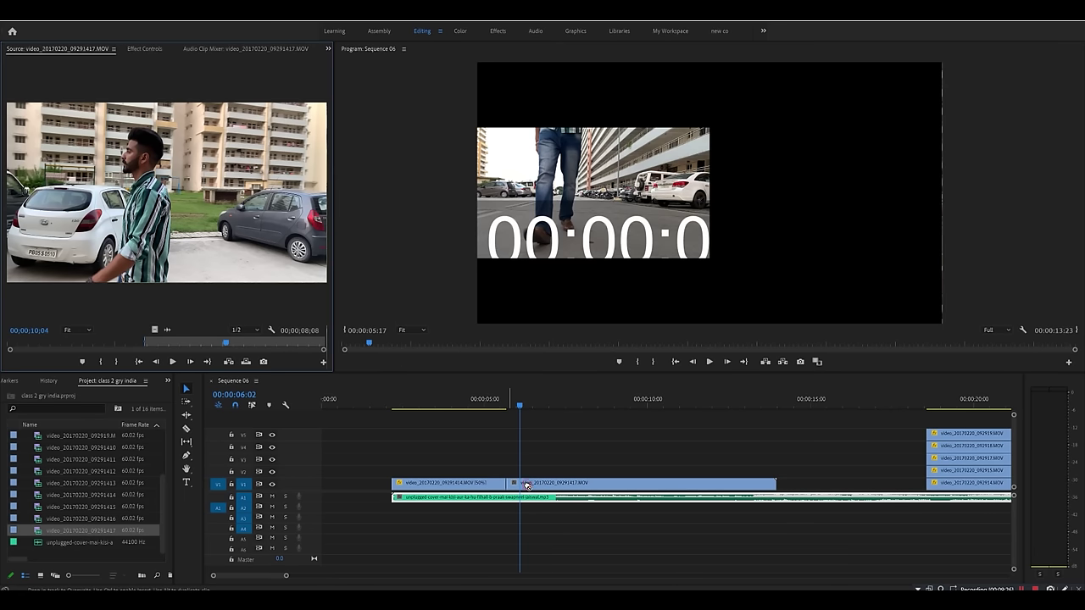
{"action": "right_click", "coordinate": [527, 487]}
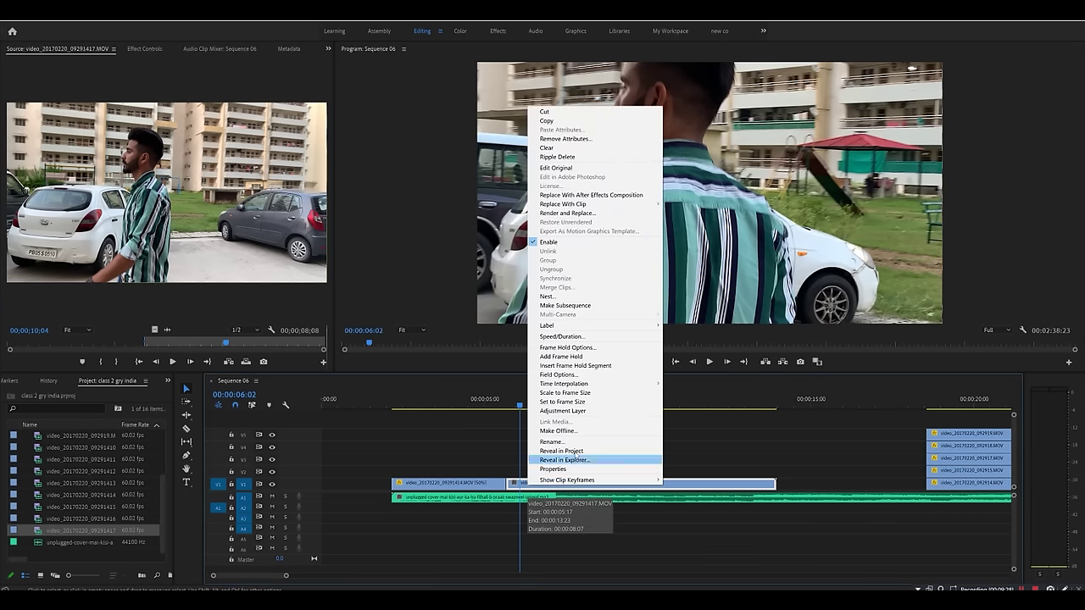
{"action": "left_click", "coordinate": [576, 410]}
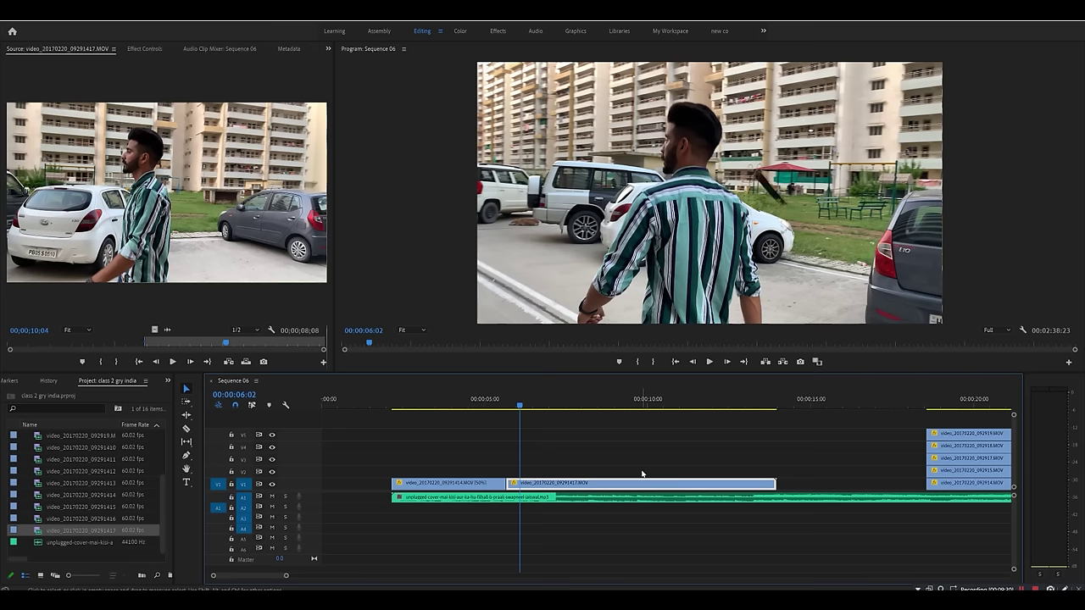
{"action": "key", "text": "ctrl+t"}
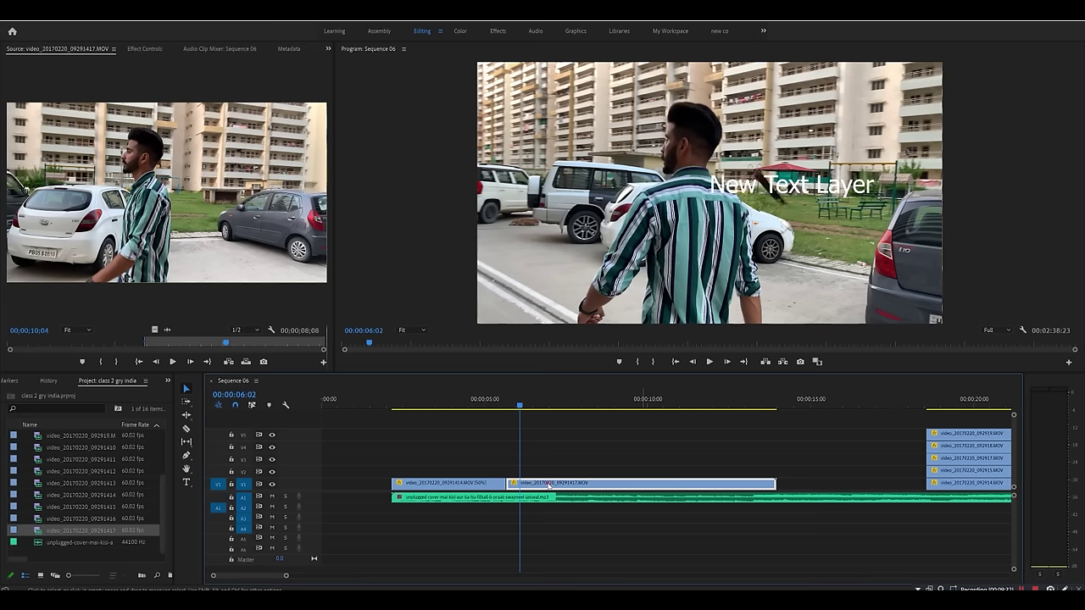
{"action": "key", "text": "ctrl+r"}
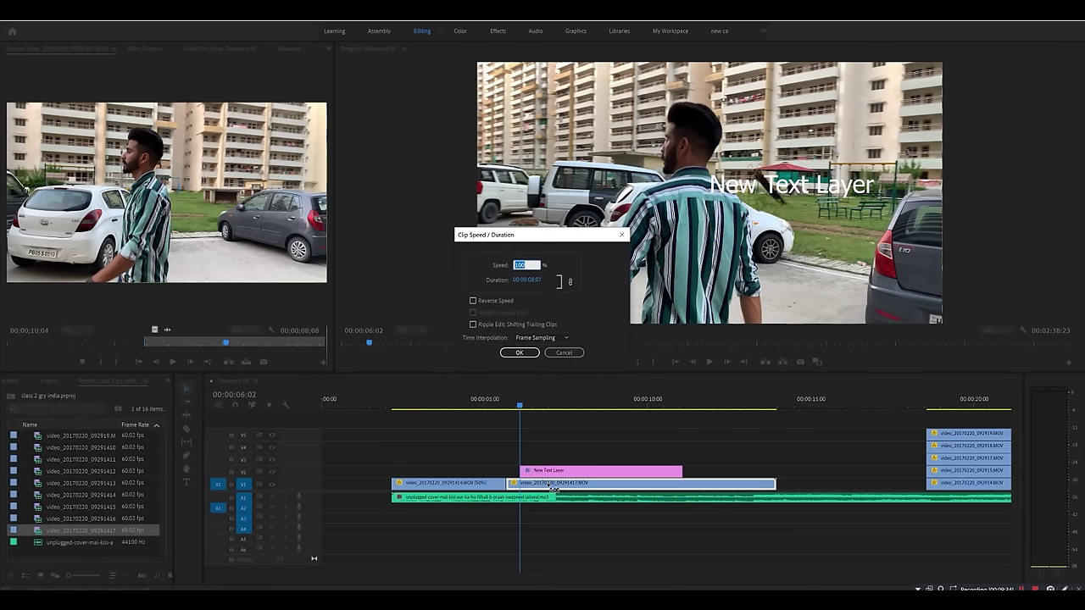
{"action": "left_click", "coordinate": [563, 353]}
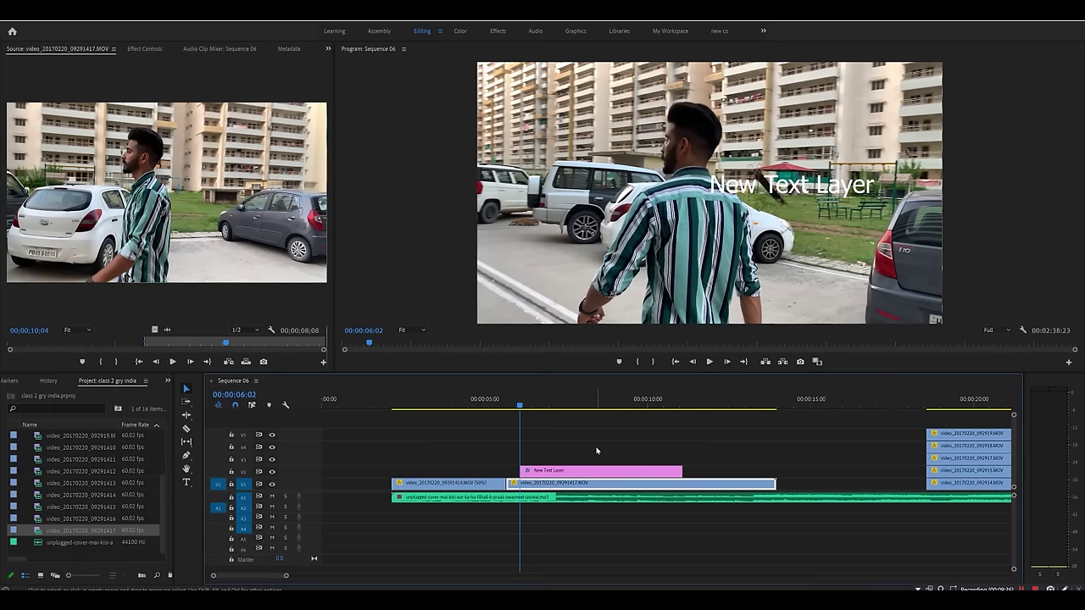
{"action": "key", "text": "Delete"}
Slow the second intro clip, video_20170220_09291417.MOV, to 50% speed
{"action": "left_click", "coordinate": [555, 484]}
{"action": "key", "text": "ctrl+r"}
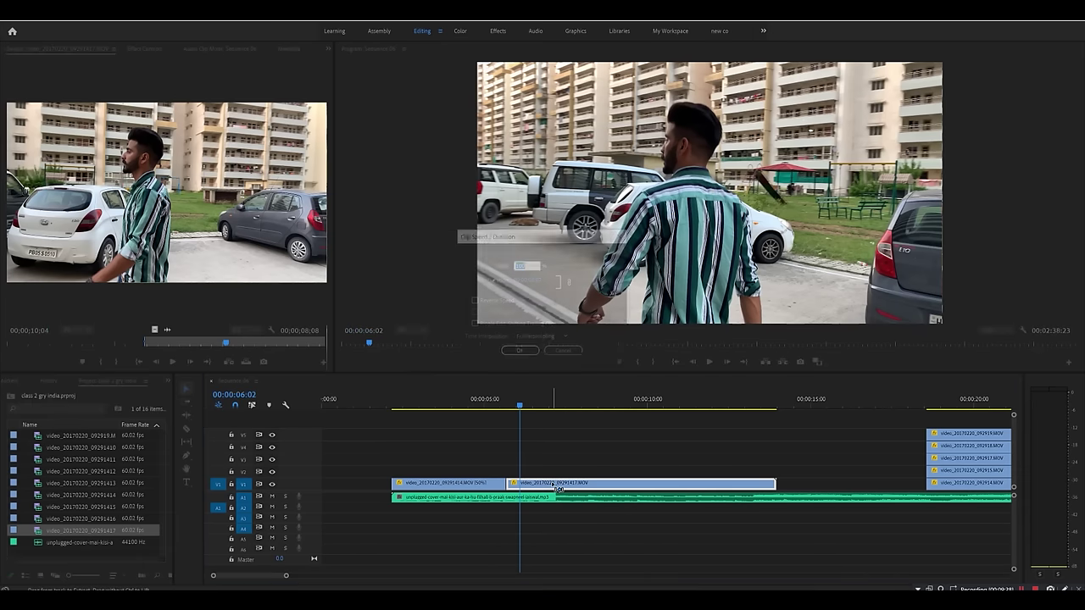
{"action": "key", "text": "Return"}
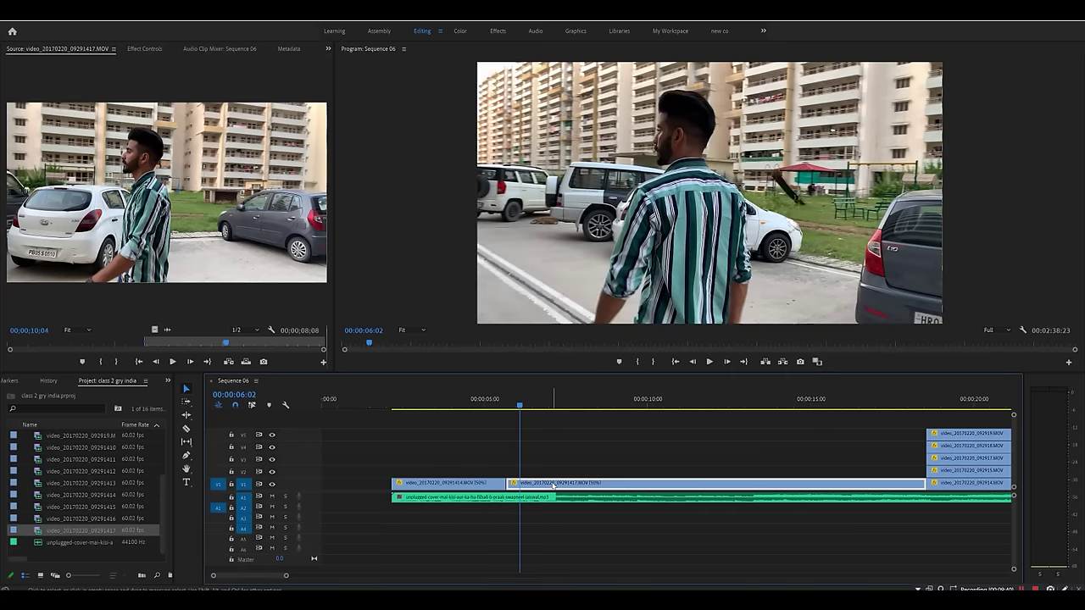
Play through the slowed intro clips and on into the stacked takes up to 00:00:23:06
{"action": "key", "text": "space"}
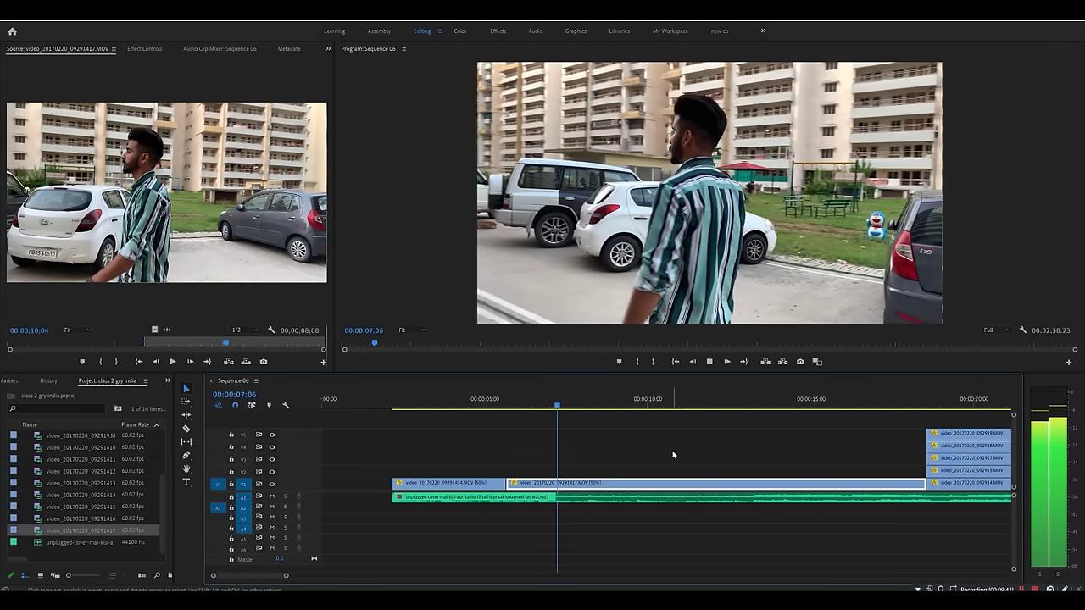
{"action": "left_click", "coordinate": [466, 404]}
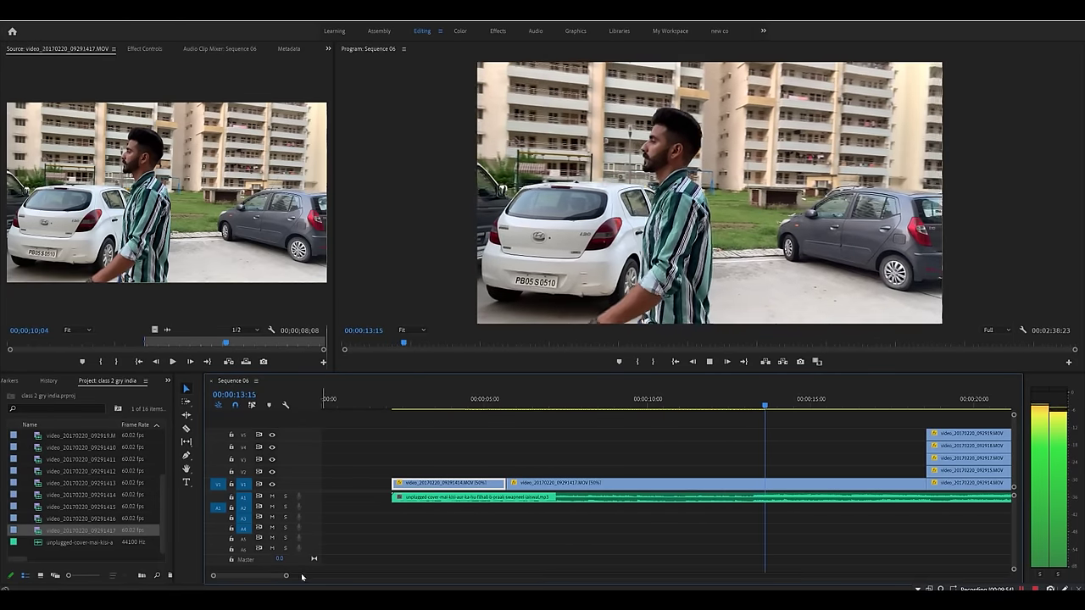
{"action": "left_click_drag", "start_coordinate": [286, 577], "coordinate": [352, 576]}
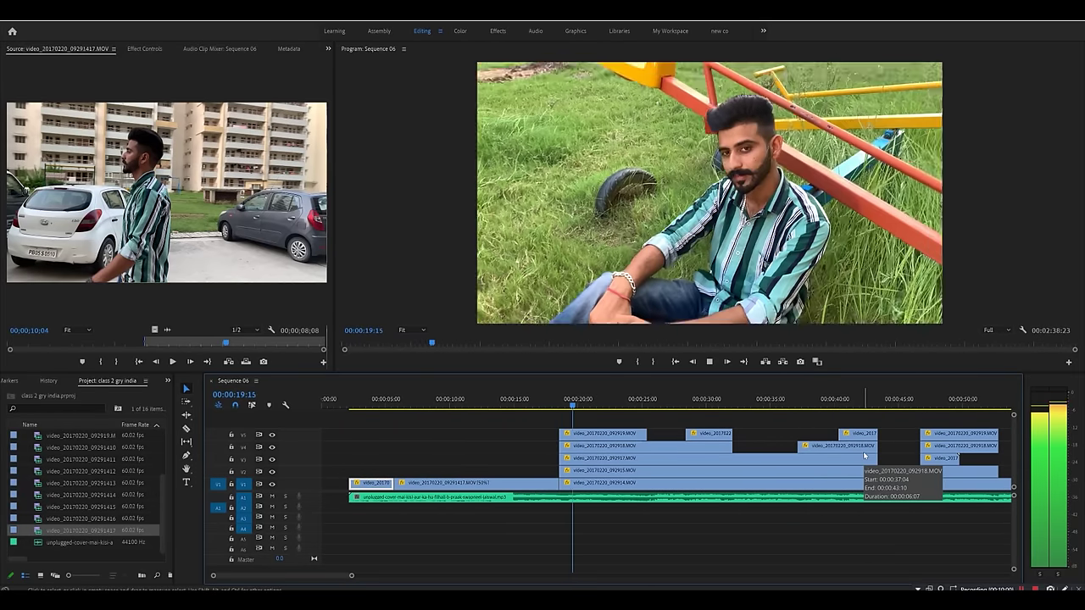
{"action": "left_click_drag", "start_coordinate": [352, 576], "coordinate": [487, 576]}
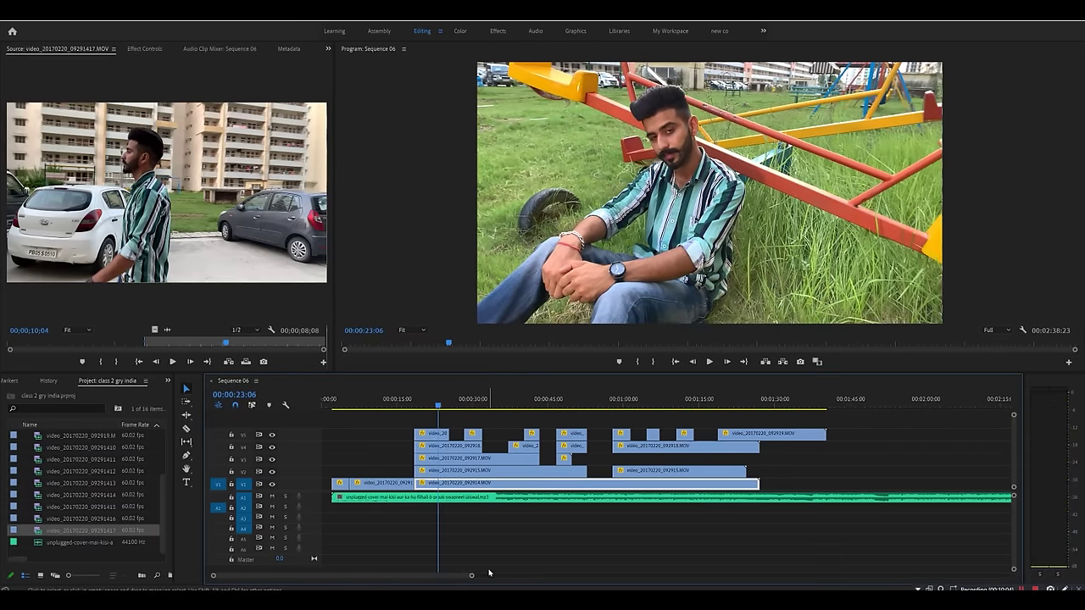
Create a 1920 x 1080, 25 fps adjustment layer and place it on V6 above the stacked clips, spanning the edited section
{"action": "right_click", "coordinate": [28, 440]}
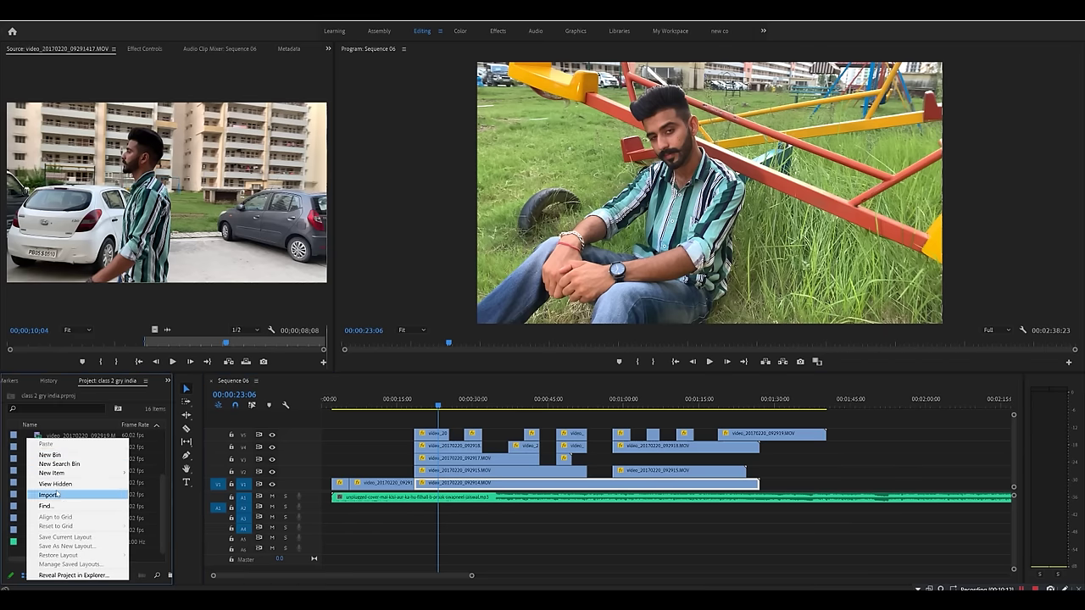
{"action": "mouse_move", "coordinate": [72, 473]}
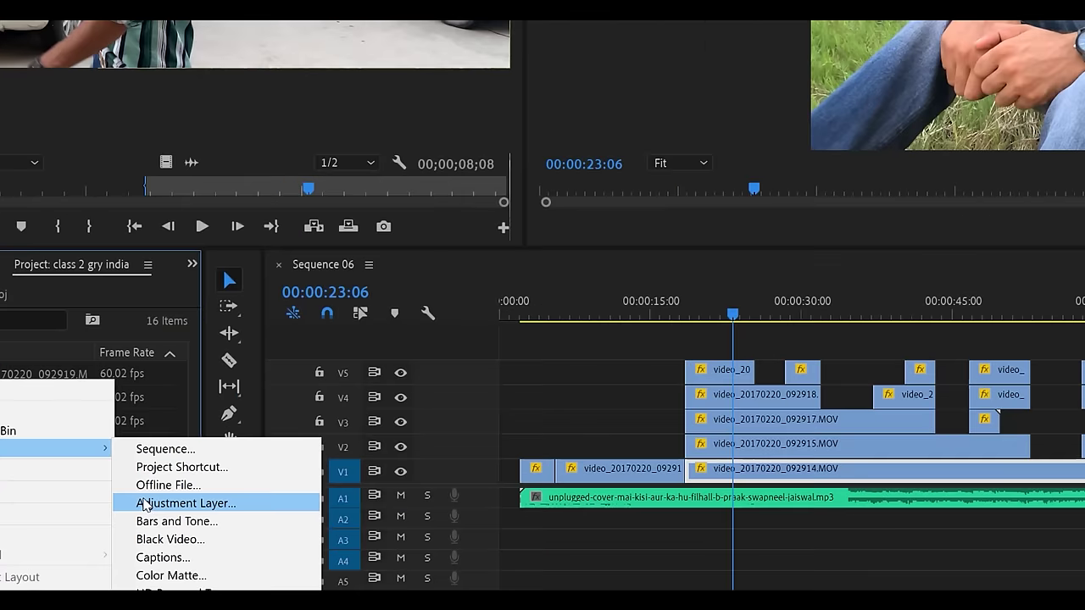
{"action": "left_click", "coordinate": [144, 505]}
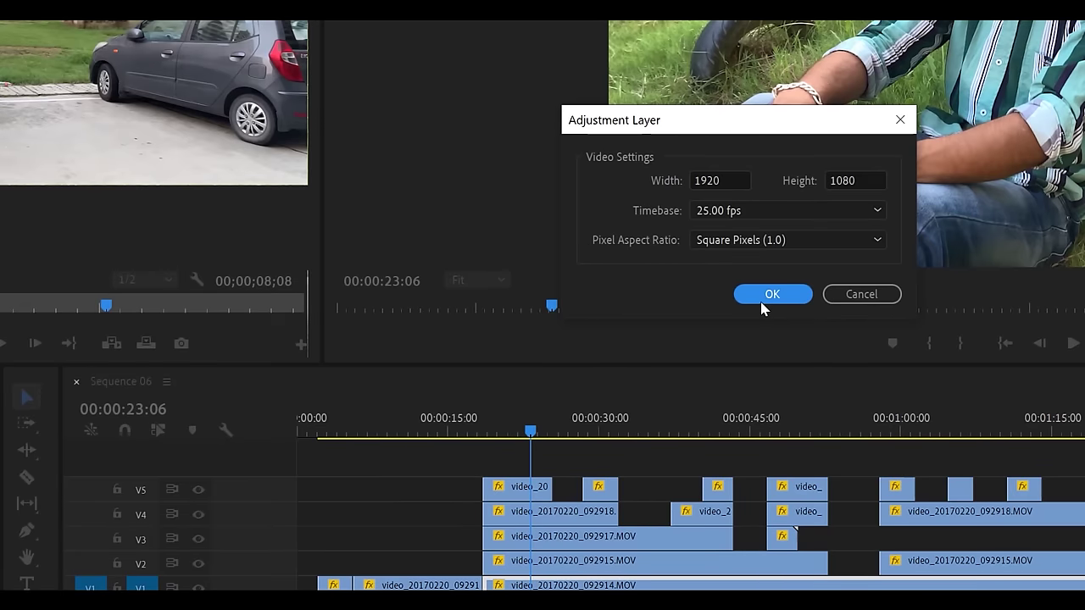
{"action": "left_click", "coordinate": [761, 299]}
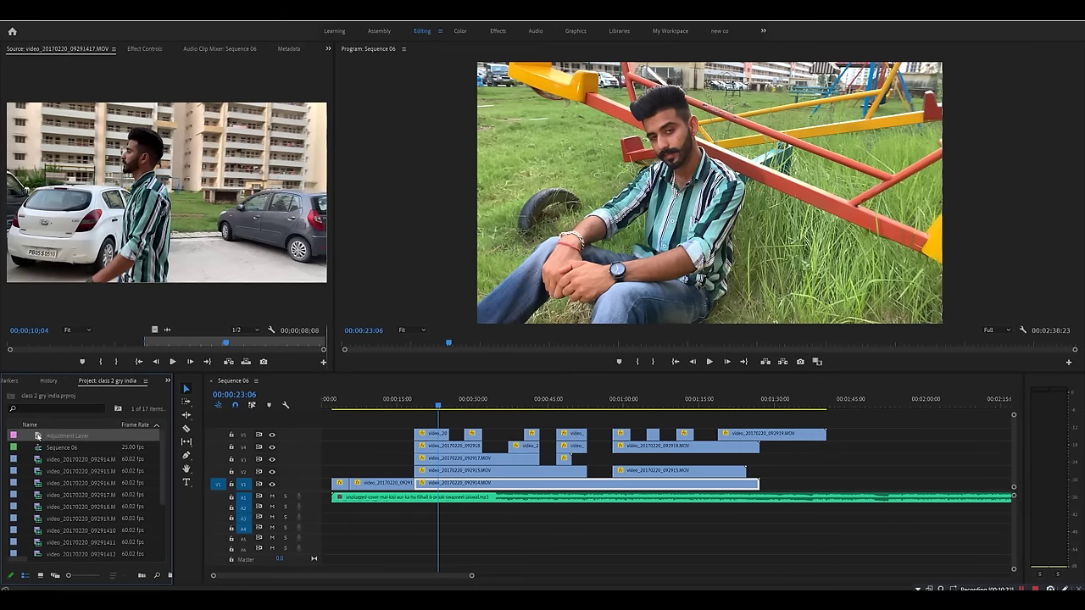
{"action": "left_click_drag", "start_coordinate": [37, 435], "coordinate": [825, 419]}
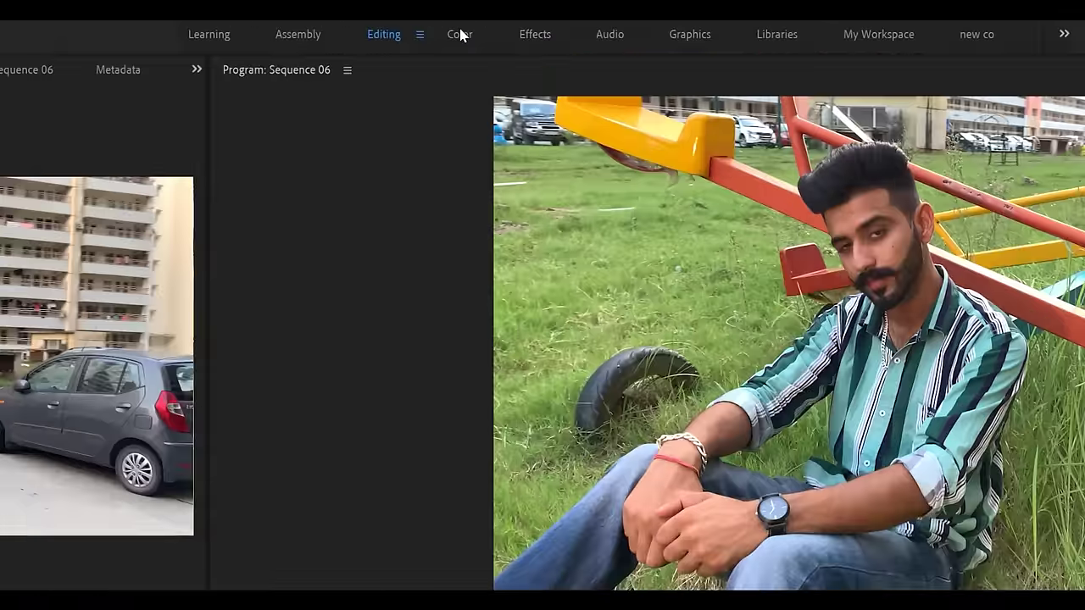
Set the adjustment layer's Lumetri Shadows to 50 in the Color workspace and compare the picture with and without the effect
{"action": "left_click", "coordinate": [460, 31]}
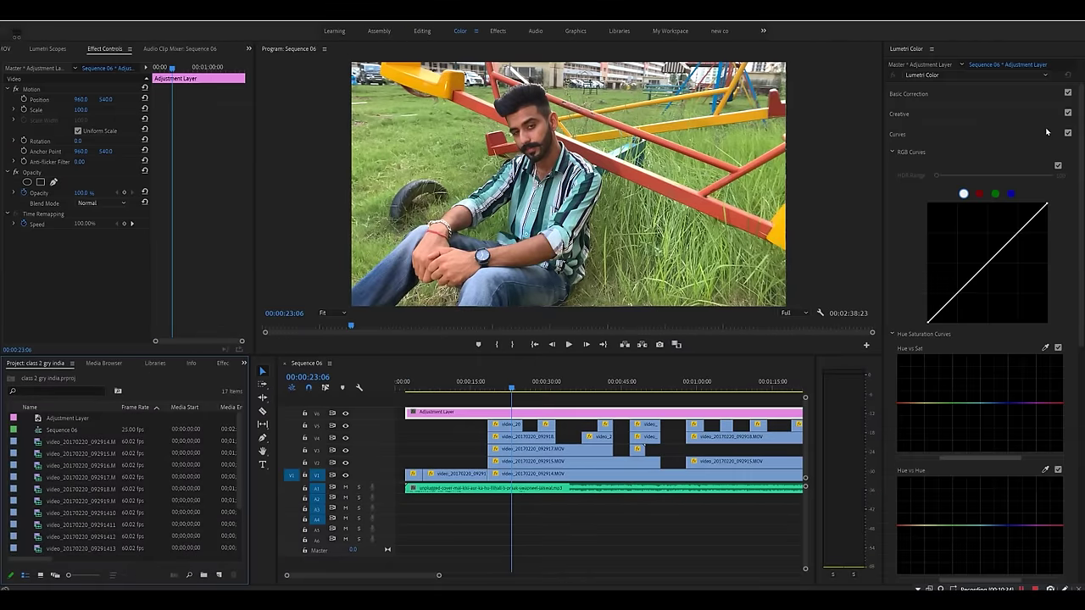
{"action": "left_click", "coordinate": [909, 94]}
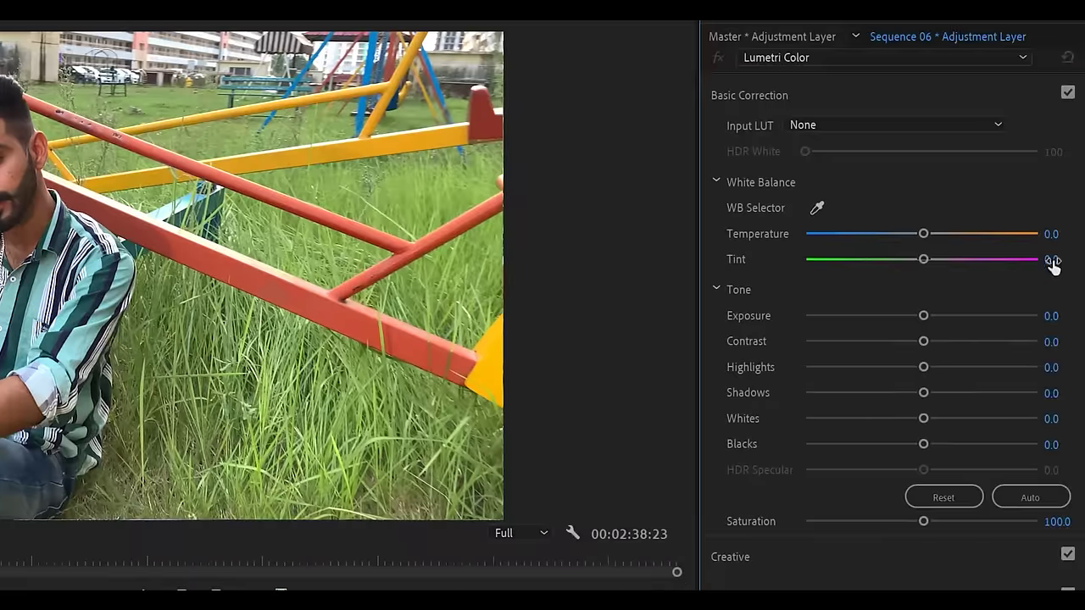
{"action": "left_click", "coordinate": [1065, 390]}
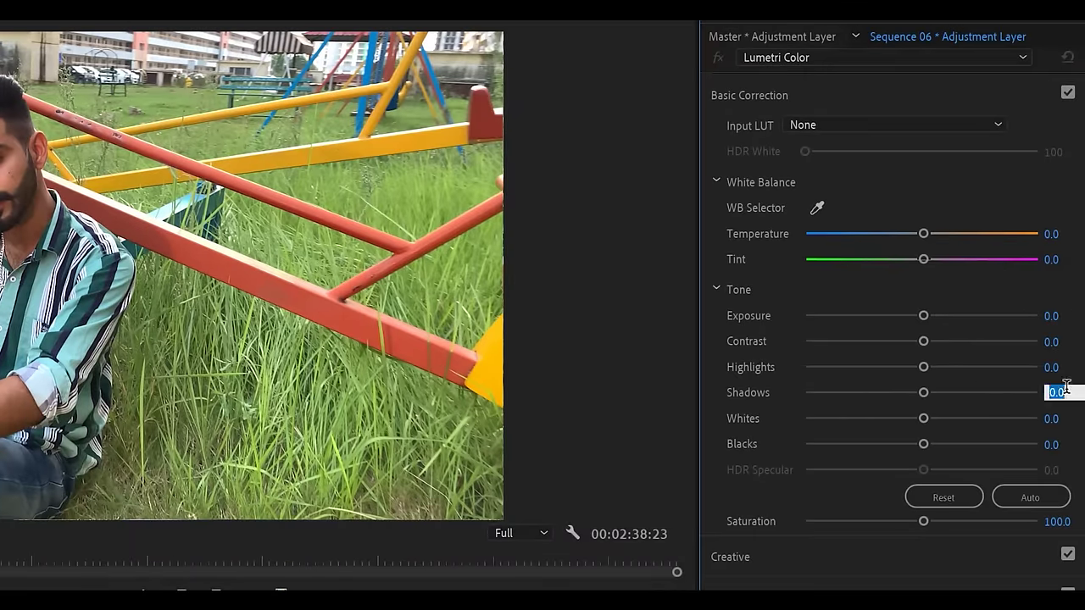
{"action": "type", "text": "50"}
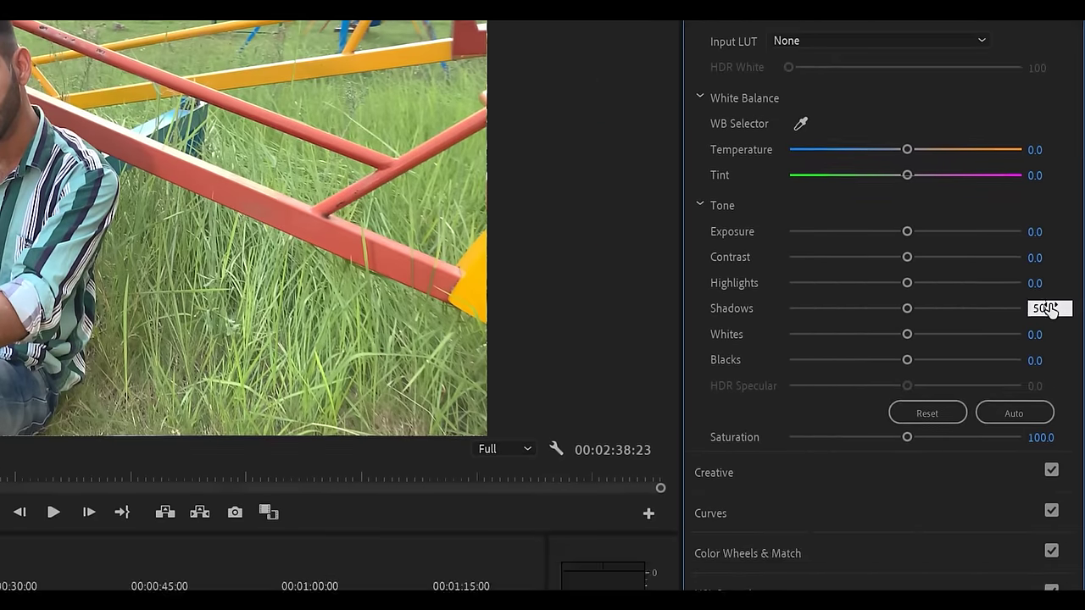
{"action": "key", "text": "Return"}
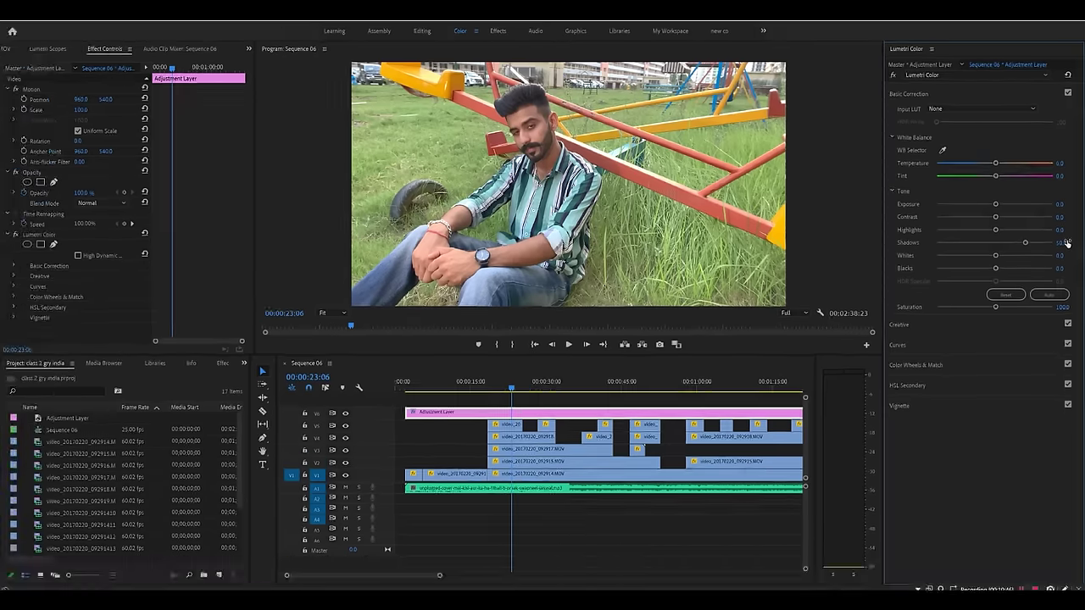
{"action": "left_click", "coordinate": [16, 235]}
{"action": "left_click", "coordinate": [16, 234]}
{"action": "left_click", "coordinate": [17, 235]}
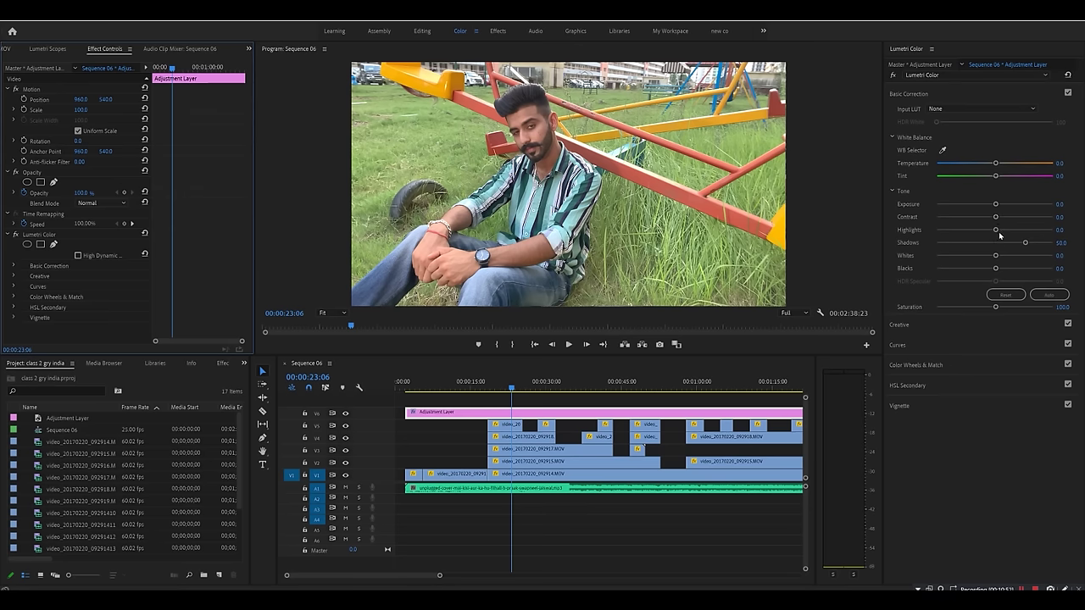
Set the adjustment layer's Highlights to about -10 and Whites to about 38, lower Blacks slightly, and set the Creative Vibrance to 40
{"action": "left_click_drag", "start_coordinate": [998, 235], "coordinate": [1008, 256]}
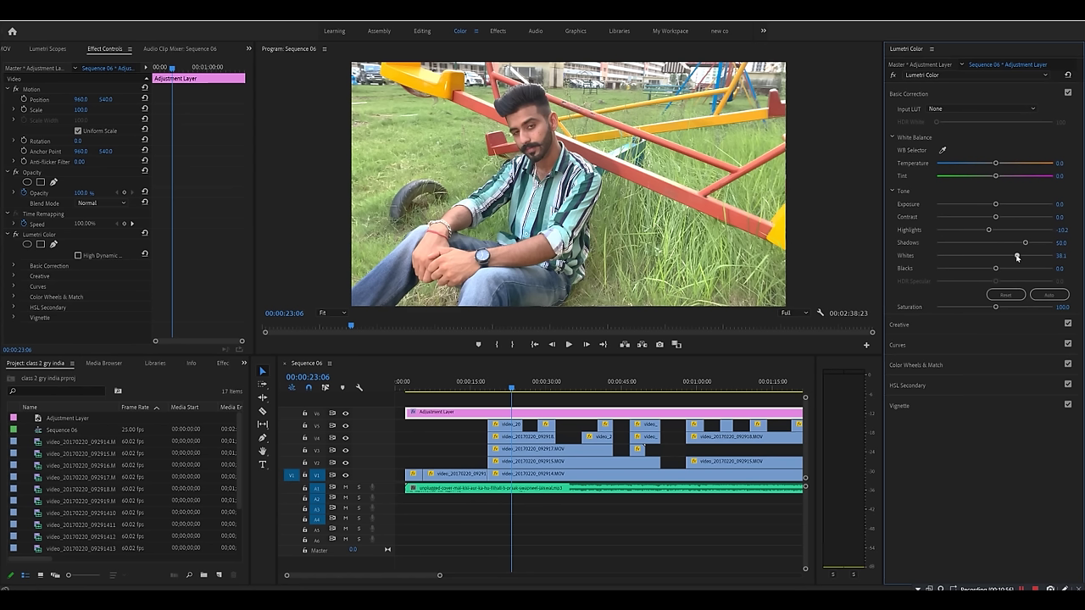
{"action": "left_click_drag", "start_coordinate": [992, 271], "coordinate": [986, 272]}
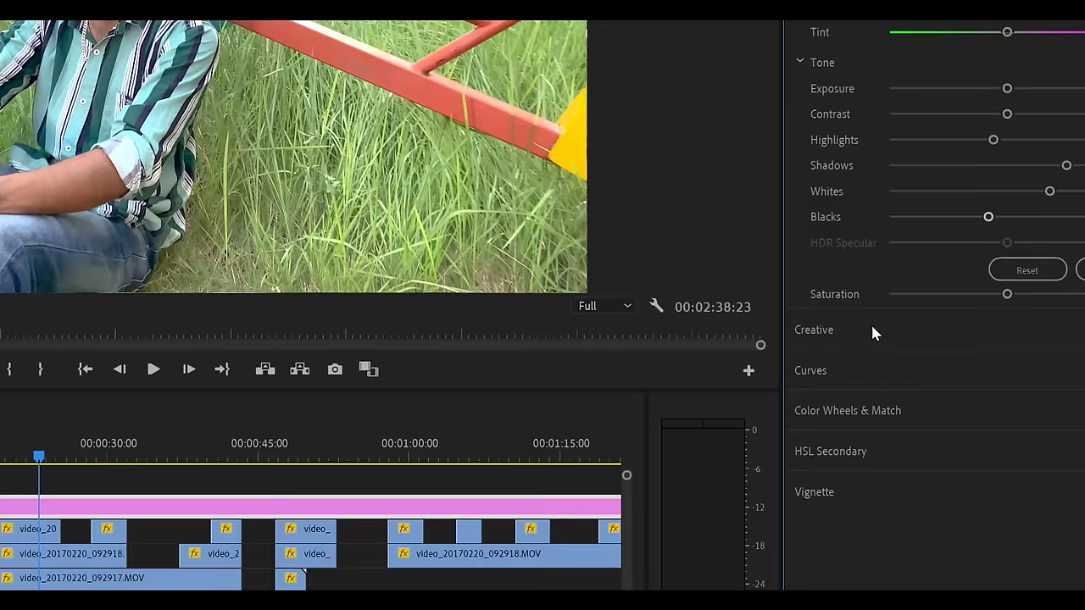
{"action": "left_click", "coordinate": [928, 325]}
{"action": "left_click", "coordinate": [1037, 262]}
{"action": "type", "text": "40"}
{"action": "key", "text": "Return"}
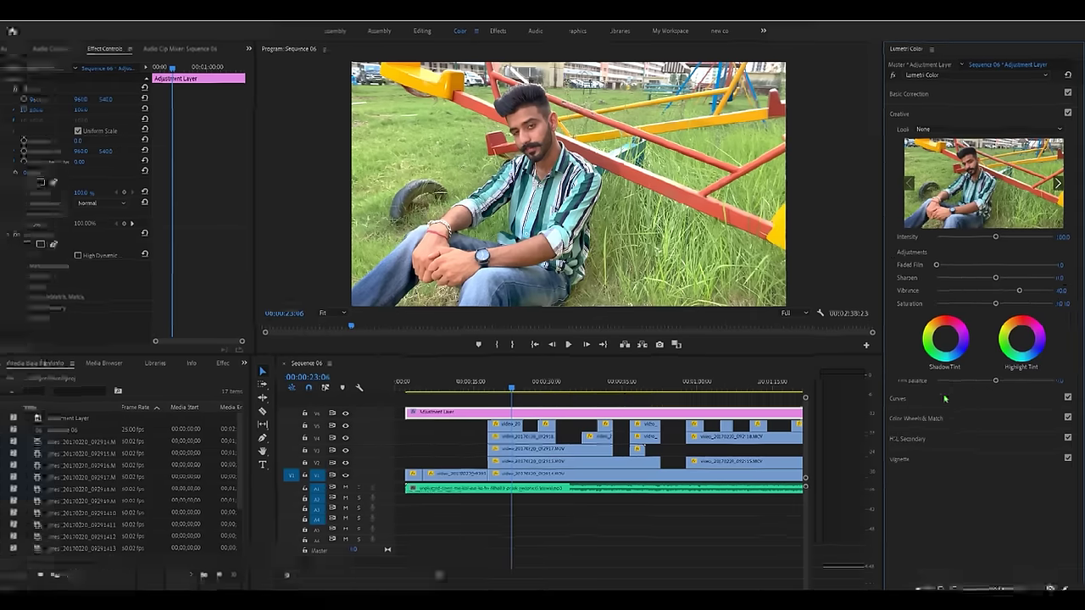
Add three points around yellow-green on the Hue vs Sat curve and pull the middle one slightly down to mute the grass
{"action": "left_click", "coordinate": [942, 399]}
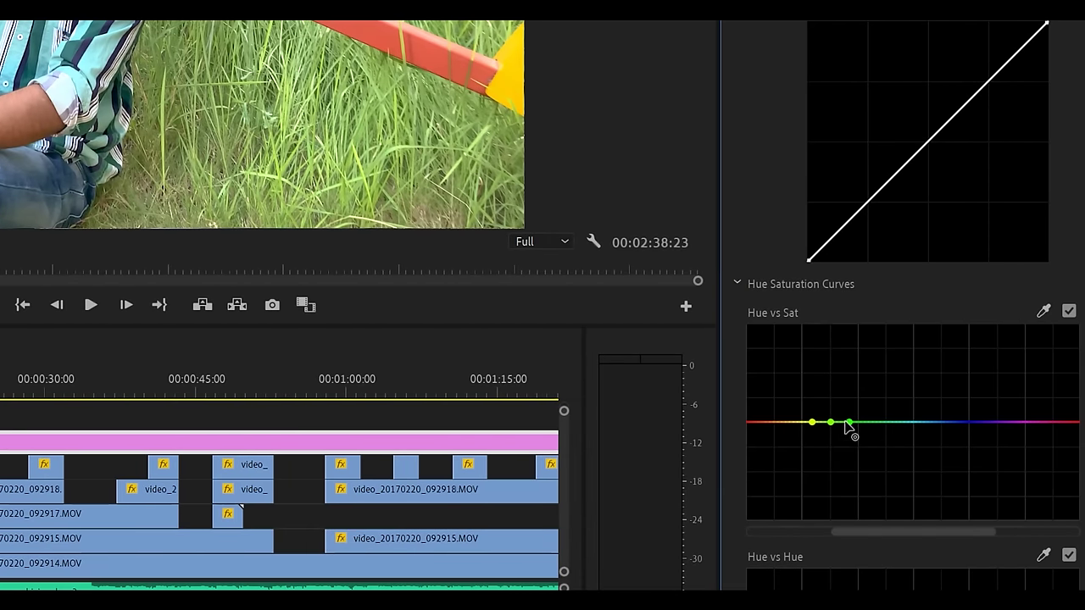
{"action": "left_click_drag", "start_coordinate": [891, 424], "coordinate": [921, 428]}
{"action": "left_click_drag", "start_coordinate": [812, 422], "coordinate": [837, 405]}
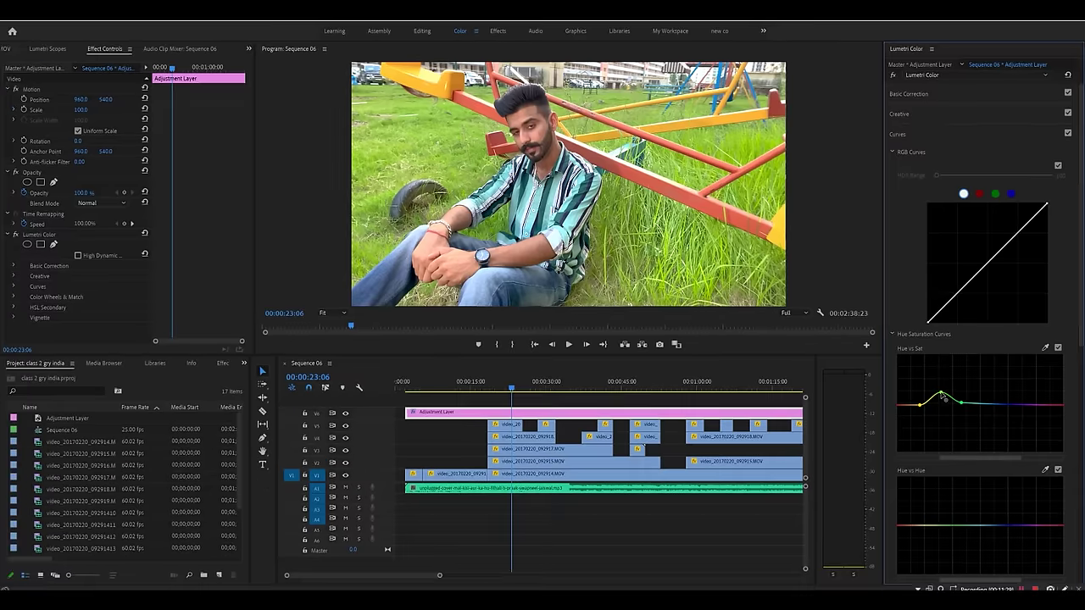
{"action": "left_click_drag", "start_coordinate": [942, 397], "coordinate": [944, 419]}
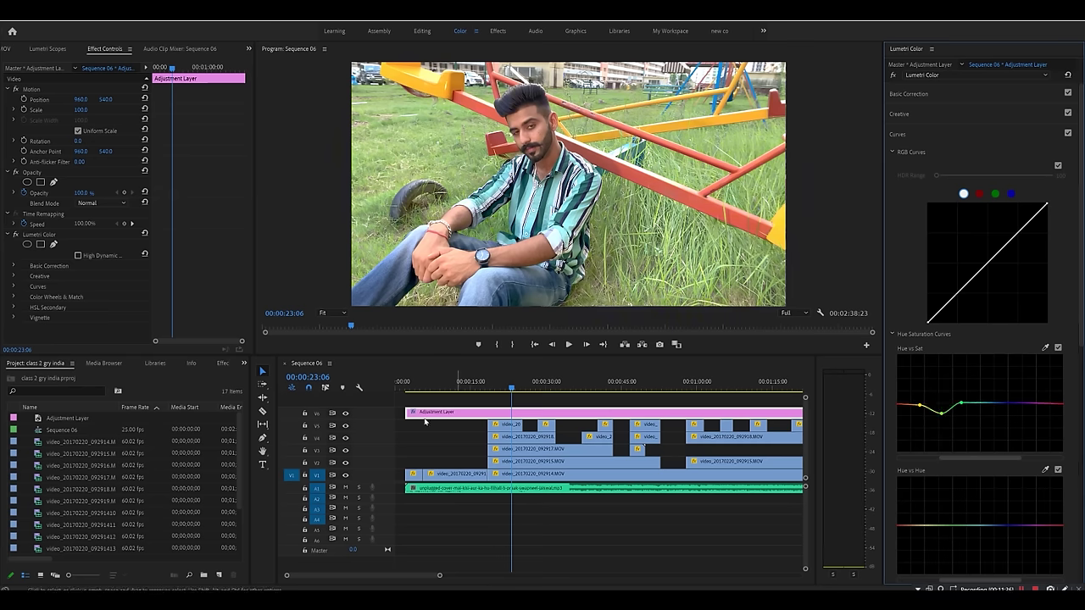
Compare the seated shot at 00:00:23:06 with and without the Lumetri Color effect
{"action": "left_click", "coordinate": [16, 235]}
{"action": "left_click", "coordinate": [16, 236]}
{"action": "left_click", "coordinate": [16, 235]}
{"action": "left_click", "coordinate": [16, 235]}
Compare the walking intro shot at 00:00:15:15 with and without the Lumetri Color effect
{"action": "left_click", "coordinate": [432, 384]}
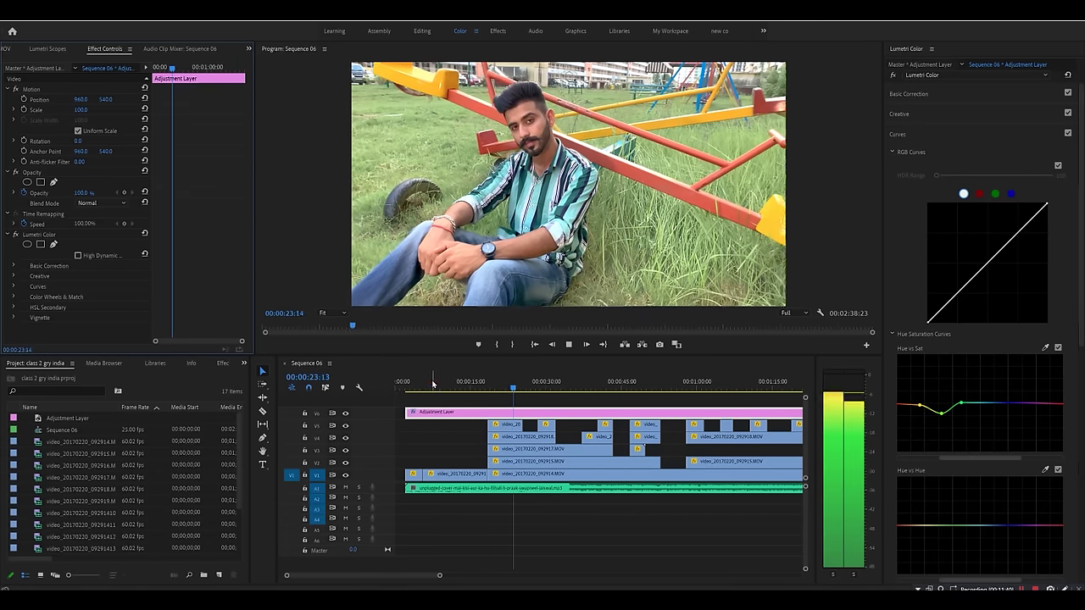
{"action": "left_click_drag", "start_coordinate": [432, 384], "coordinate": [473, 399]}
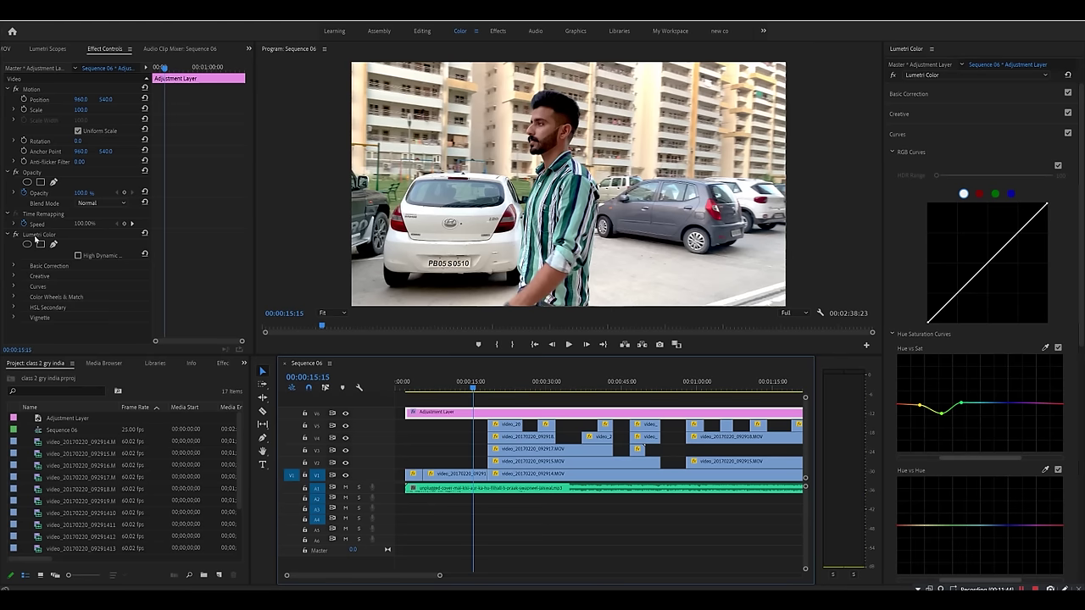
{"action": "left_click", "coordinate": [15, 234]}
{"action": "left_click", "coordinate": [16, 234]}
{"action": "left_click", "coordinate": [15, 234]}
{"action": "left_click", "coordinate": [16, 234]}
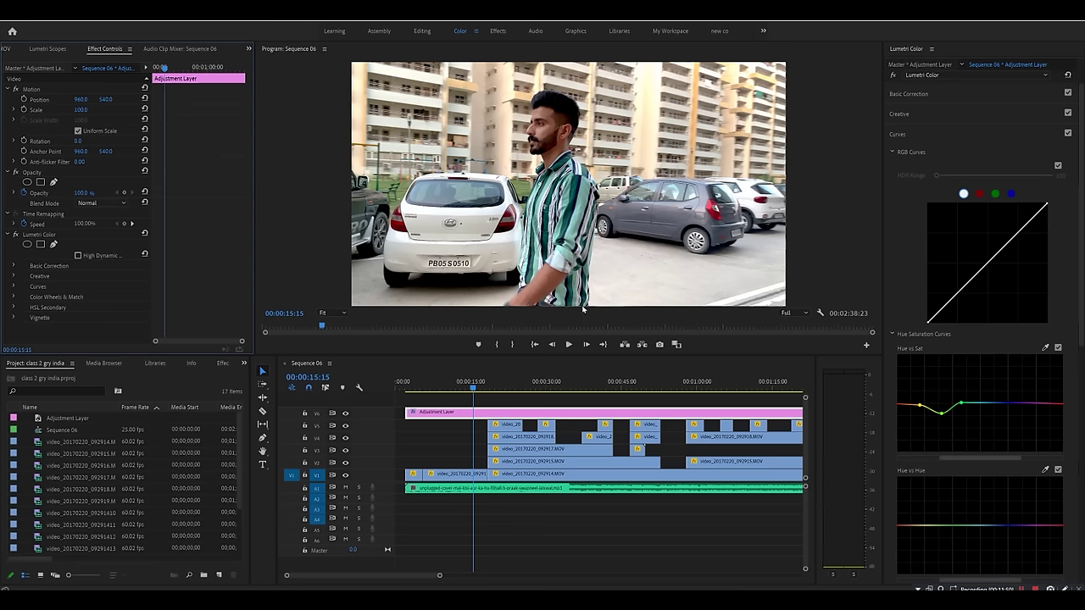
Play parts of the graded edit, compare the shot at 00:00:44:19 with and without Lumetri Color, and move on to 00:00:59:20
{"action": "key", "text": "space"}
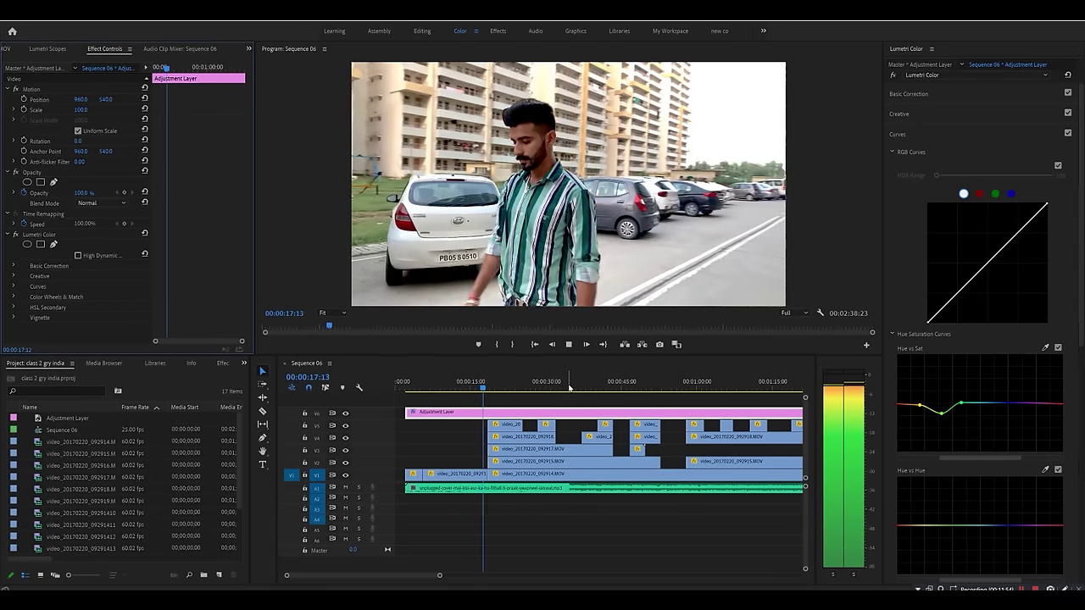
{"action": "left_click", "coordinate": [616, 385]}
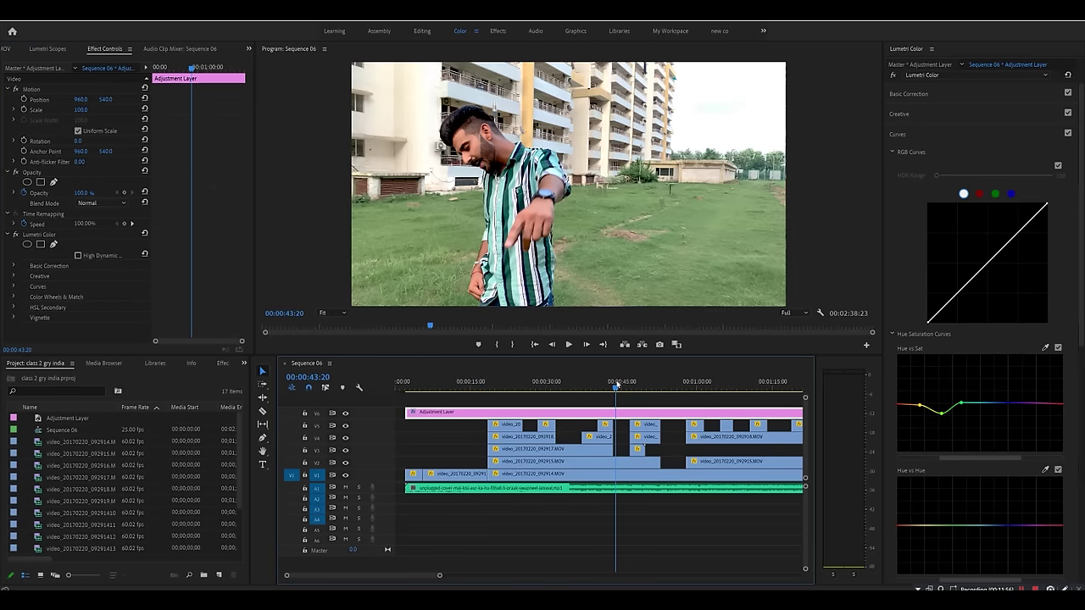
{"action": "key", "text": "space"}
{"action": "key", "text": "space"}
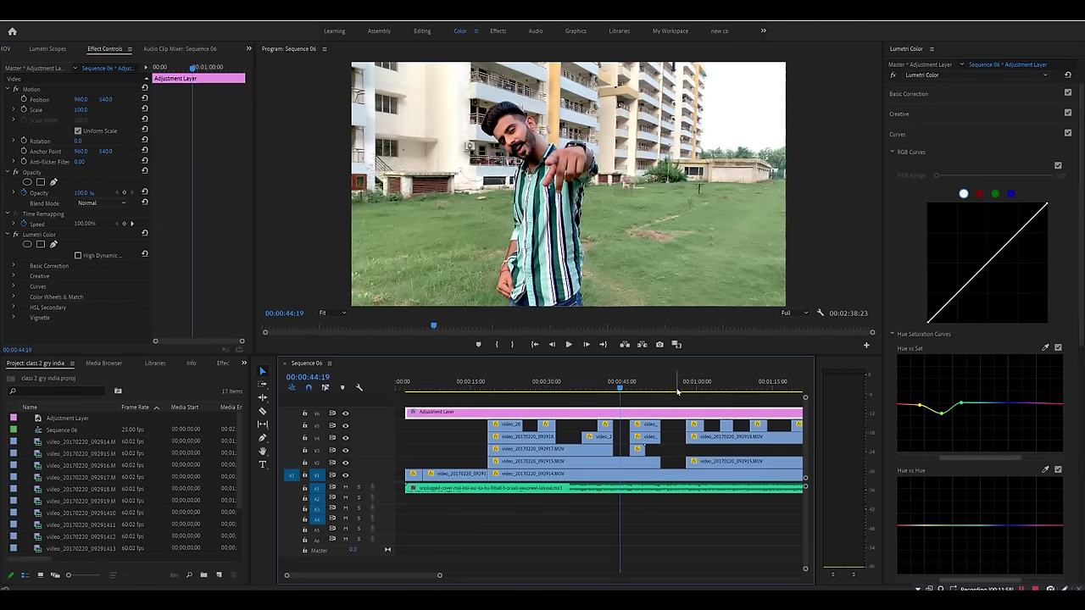
{"action": "left_click", "coordinate": [15, 235]}
{"action": "left_click", "coordinate": [16, 235]}
{"action": "left_click", "coordinate": [15, 235]}
{"action": "left_click", "coordinate": [15, 235]}
{"action": "left_click", "coordinate": [695, 382]}
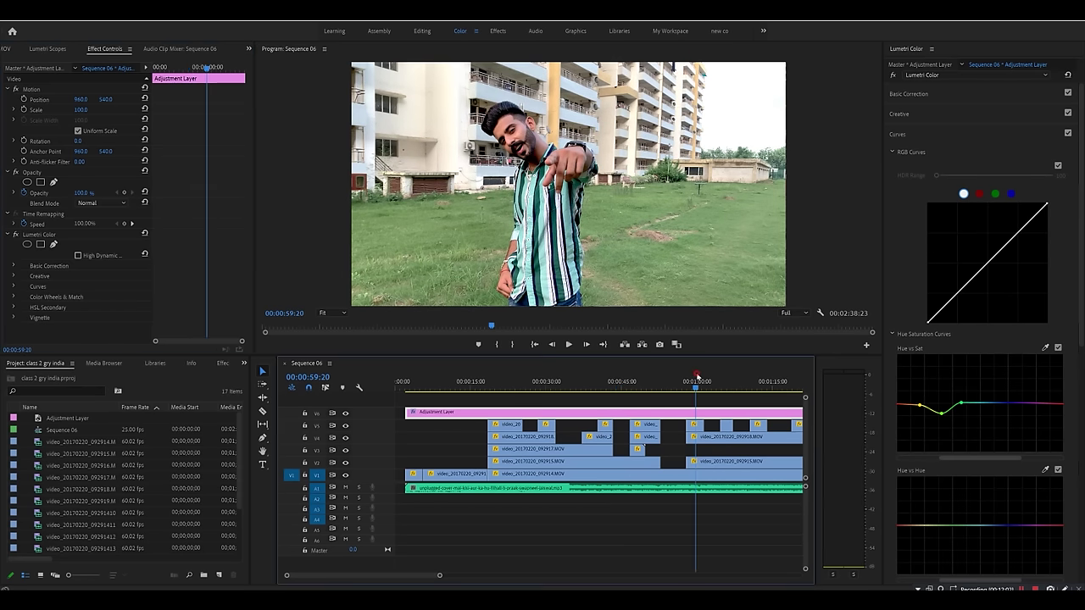